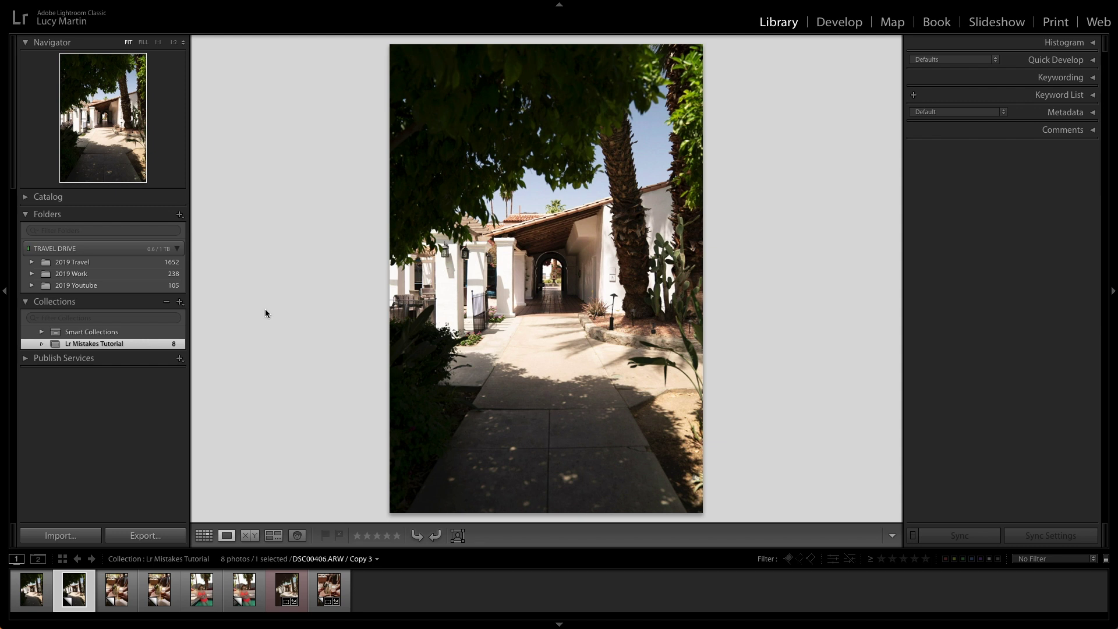
Step: Start a new catalog on TRAVEL DRIVE, then cancel it
{"action": "mouse_move", "coordinate": [96, 26]}
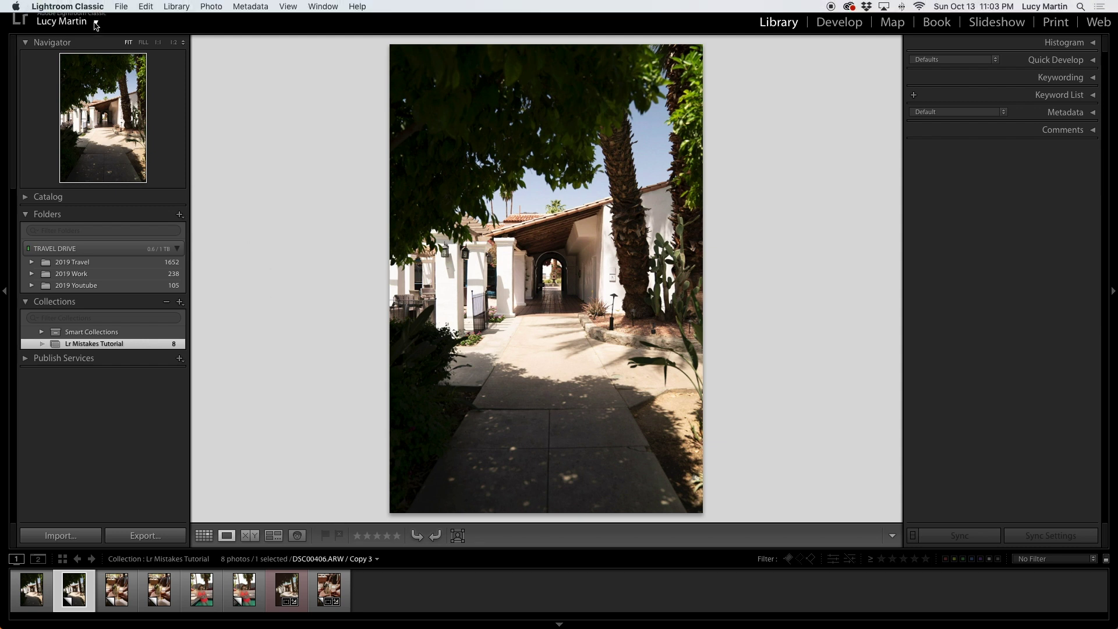
{"action": "left_click", "coordinate": [121, 6]}
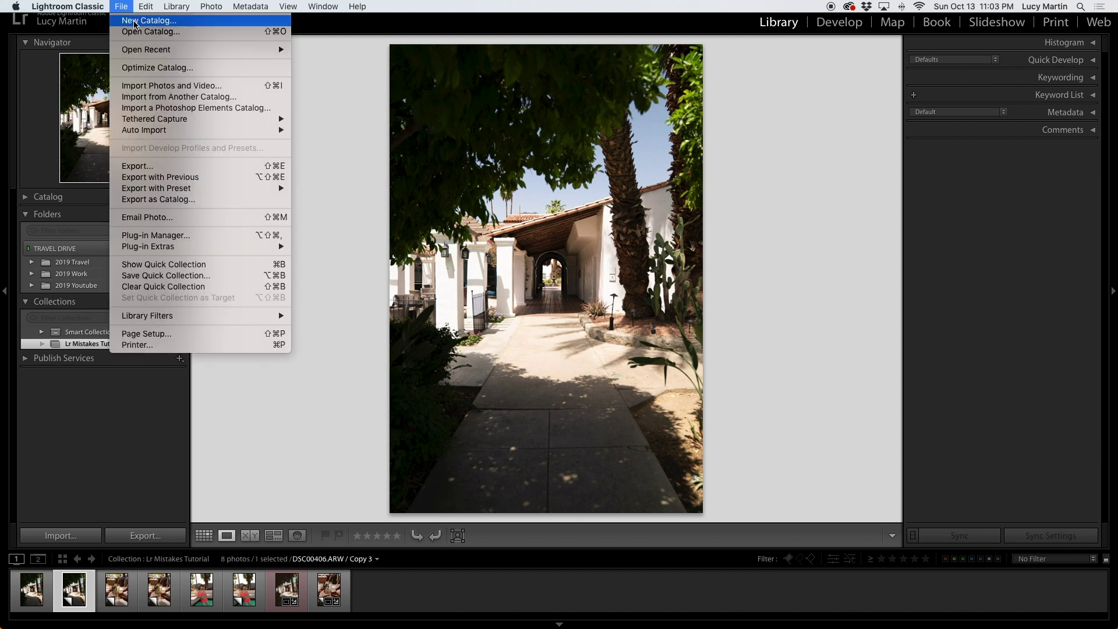
{"action": "left_click", "coordinate": [135, 24]}
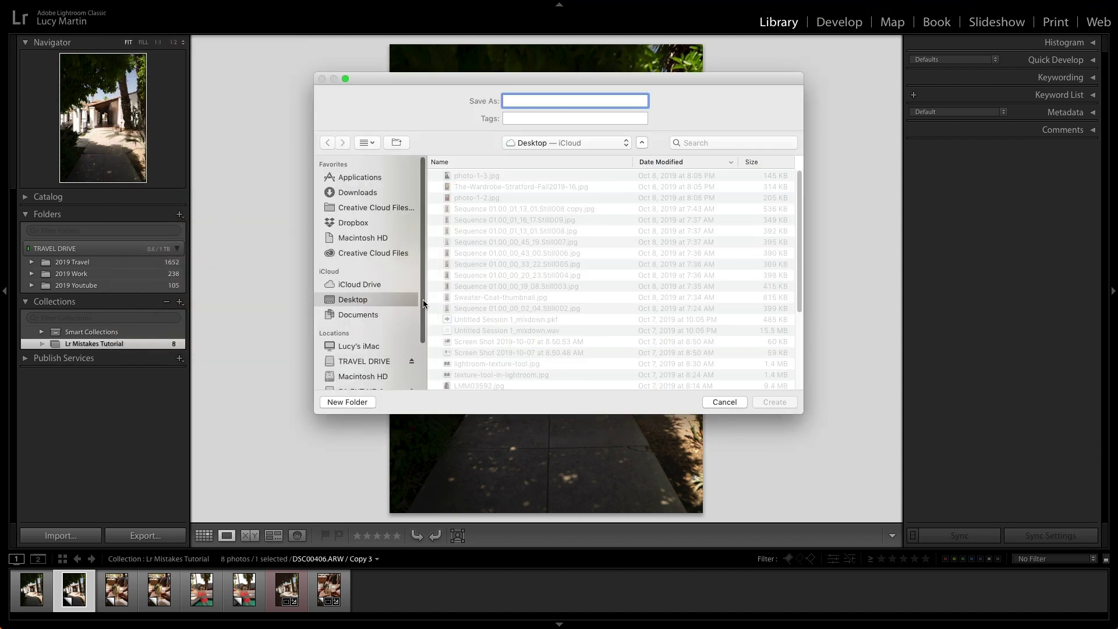
{"action": "scroll", "coordinate": [408, 305], "scroll_direction": "down", "scroll_amount": 2}
{"action": "left_click", "coordinate": [379, 340]}
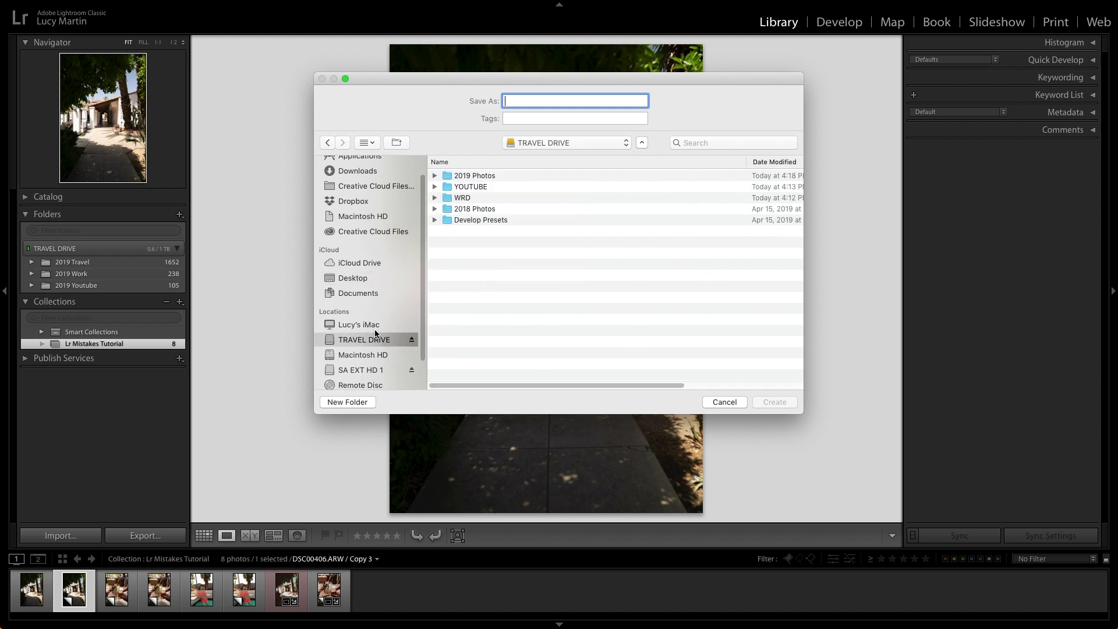
{"action": "key", "text": "Escape"}
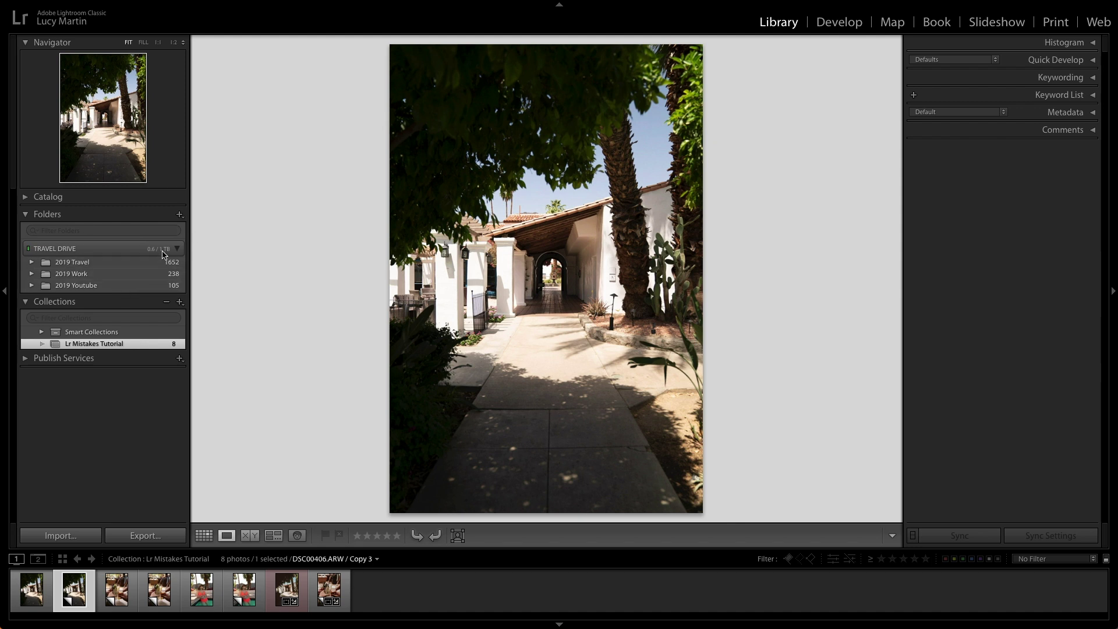
Step: Add a folder named 'New Folder' on TRAVEL DRIVE, then return to the Lr Mistakes Tutorial collection
{"action": "left_click", "coordinate": [180, 215]}
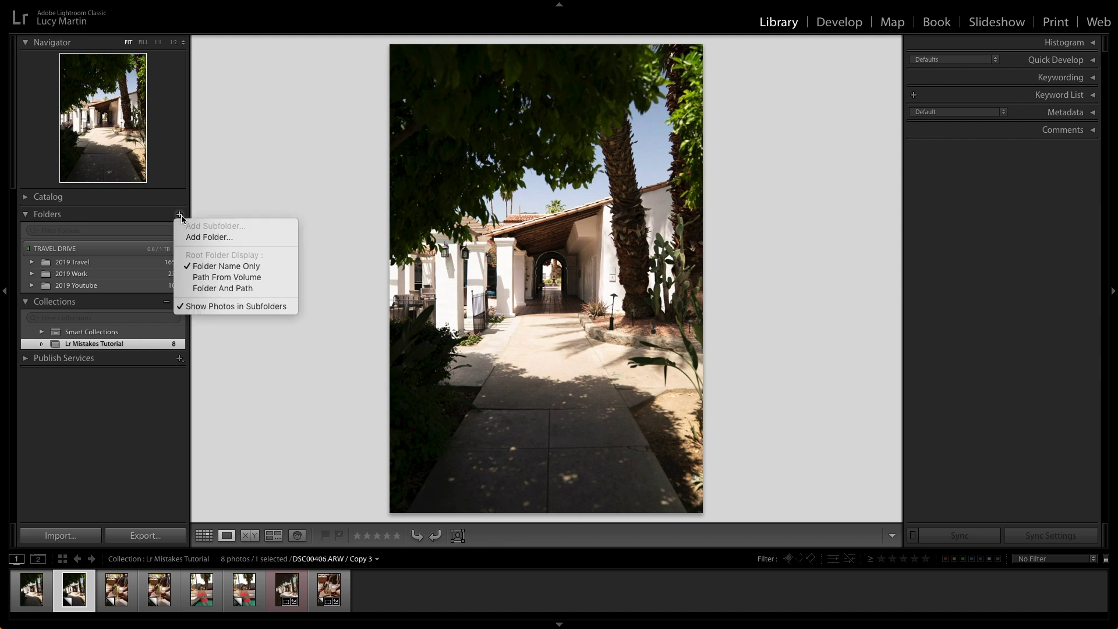
{"action": "left_click", "coordinate": [209, 236]}
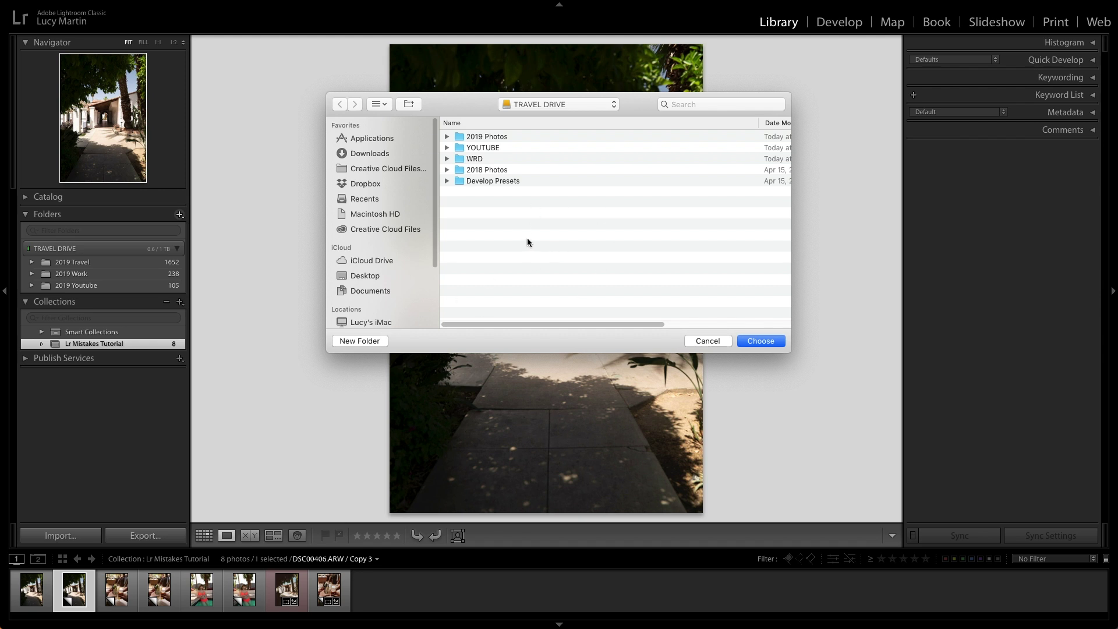
{"action": "left_click", "coordinate": [364, 342]}
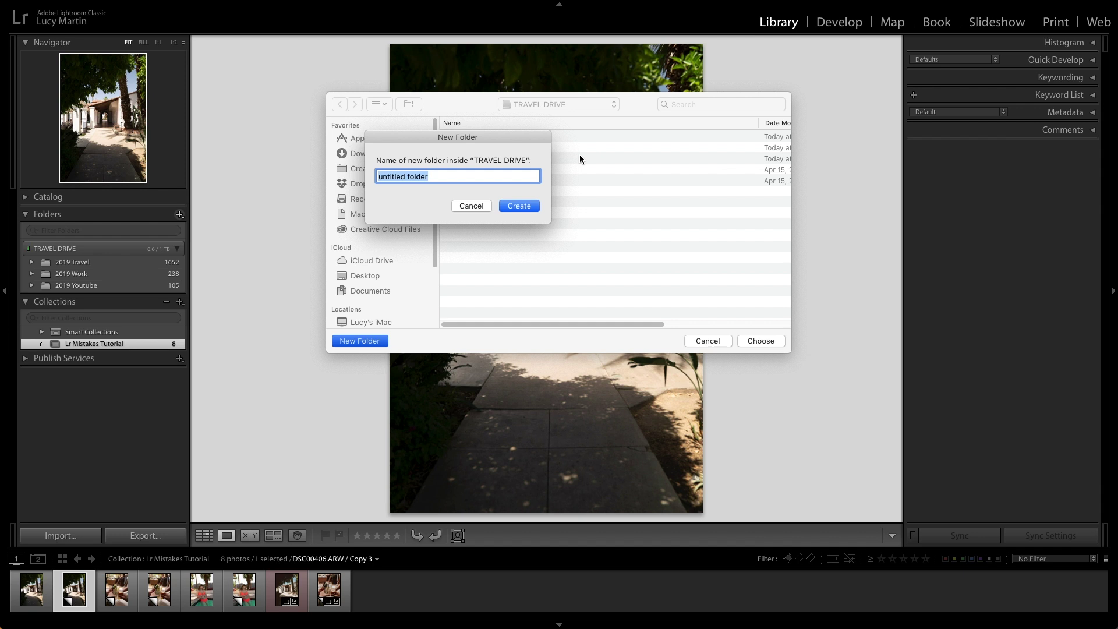
{"action": "type", "text": "New Folder"}
{"action": "left_click", "coordinate": [504, 209]}
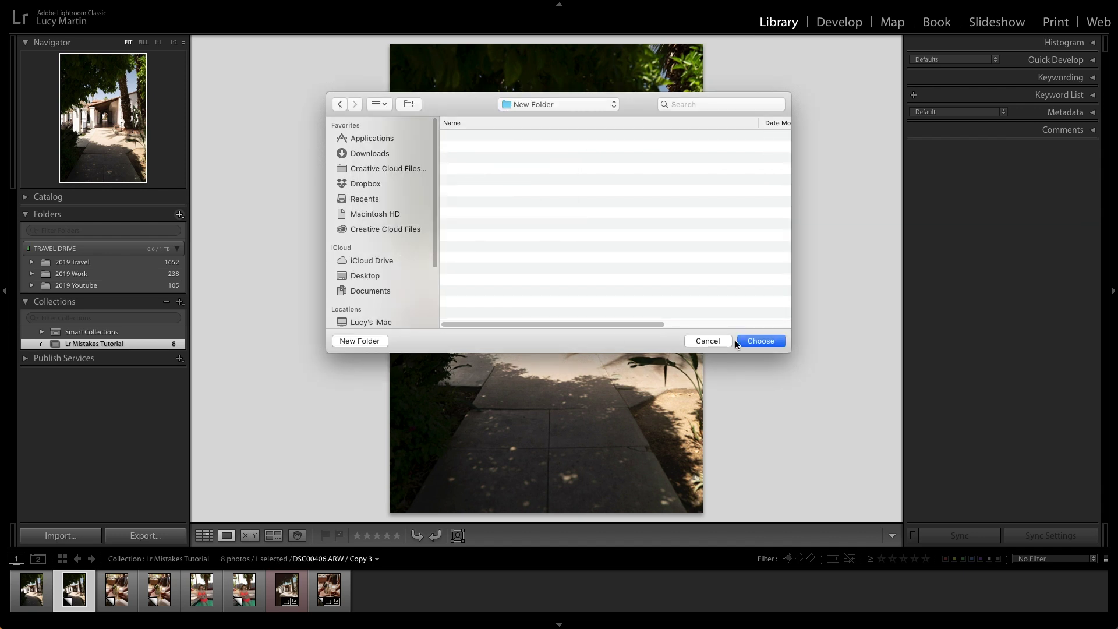
{"action": "left_click", "coordinate": [768, 342]}
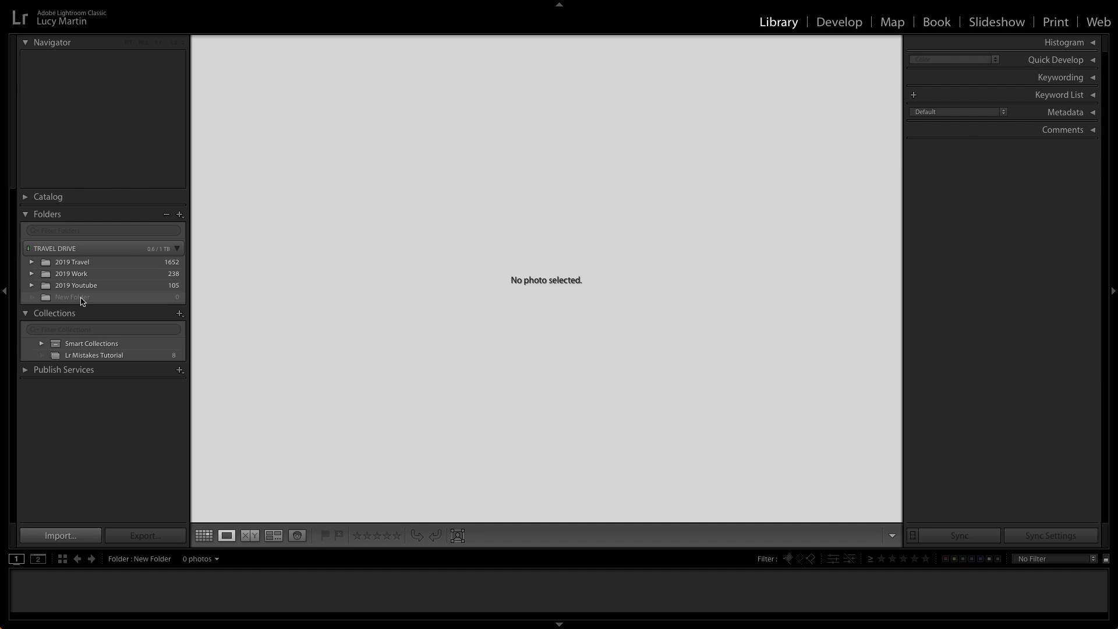
{"action": "left_click", "coordinate": [88, 355]}
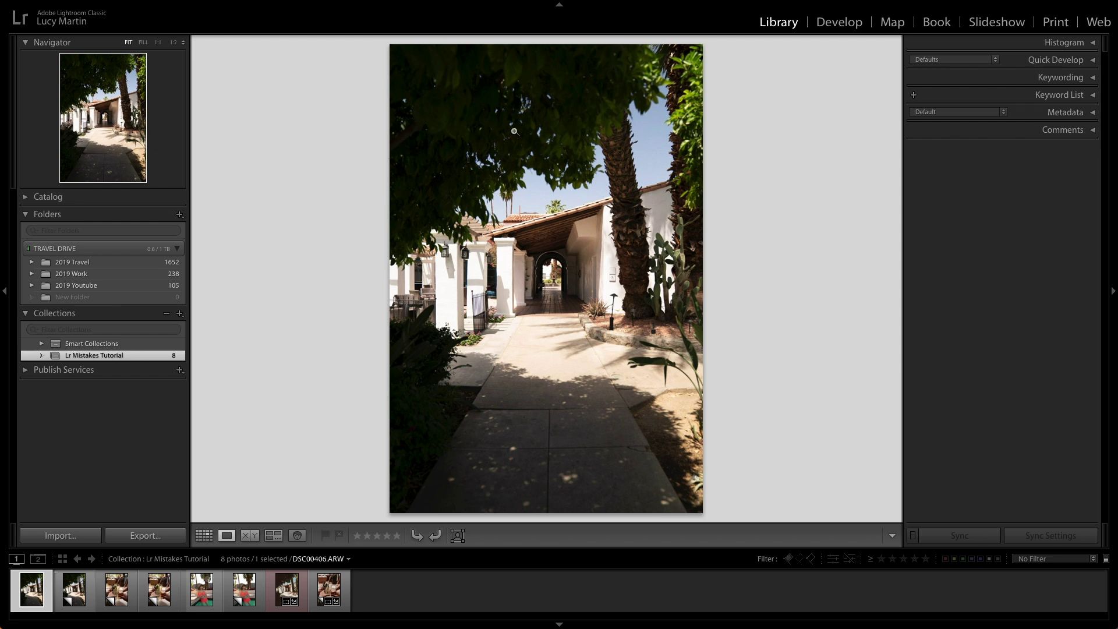
Step: In Develop, set Contrast +59, Highlights -66, Shadows +64, Texture +100, Clarity +39, Vibrance +65, Saturation +44
{"action": "left_click", "coordinate": [841, 24]}
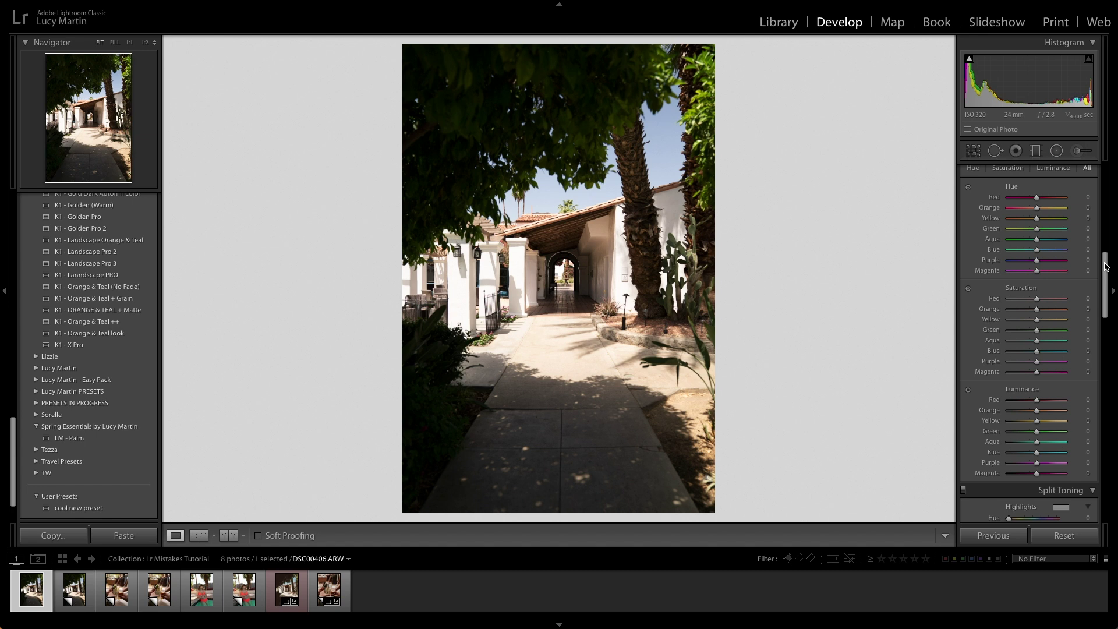
{"action": "left_click_drag", "start_coordinate": [1106, 267], "coordinate": [1107, 175]}
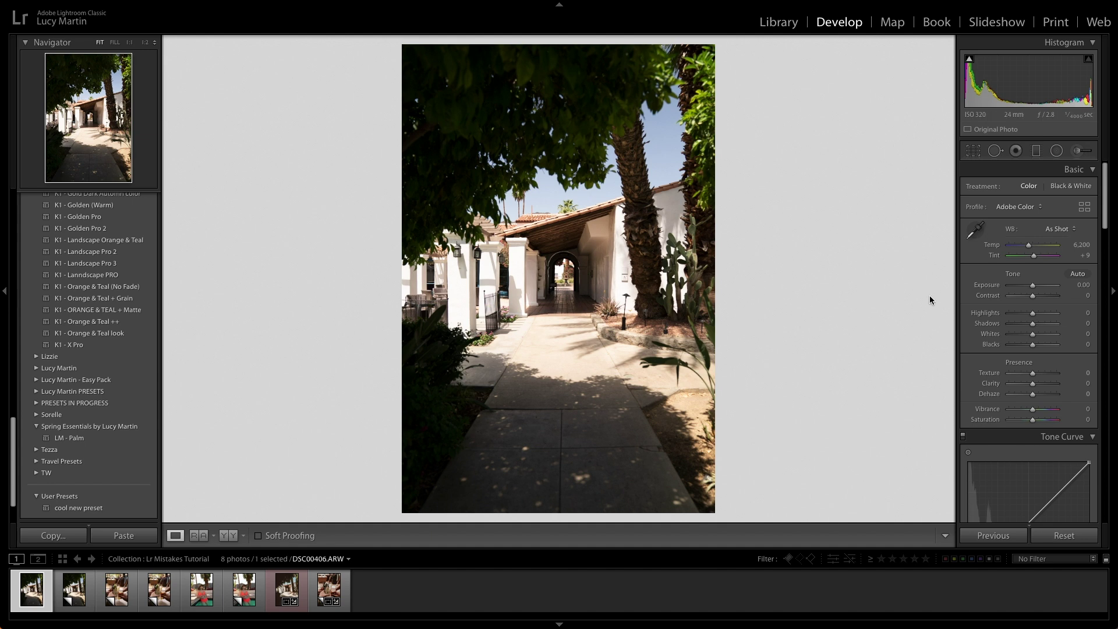
{"action": "left_click_drag", "start_coordinate": [1033, 295], "coordinate": [1048, 326]}
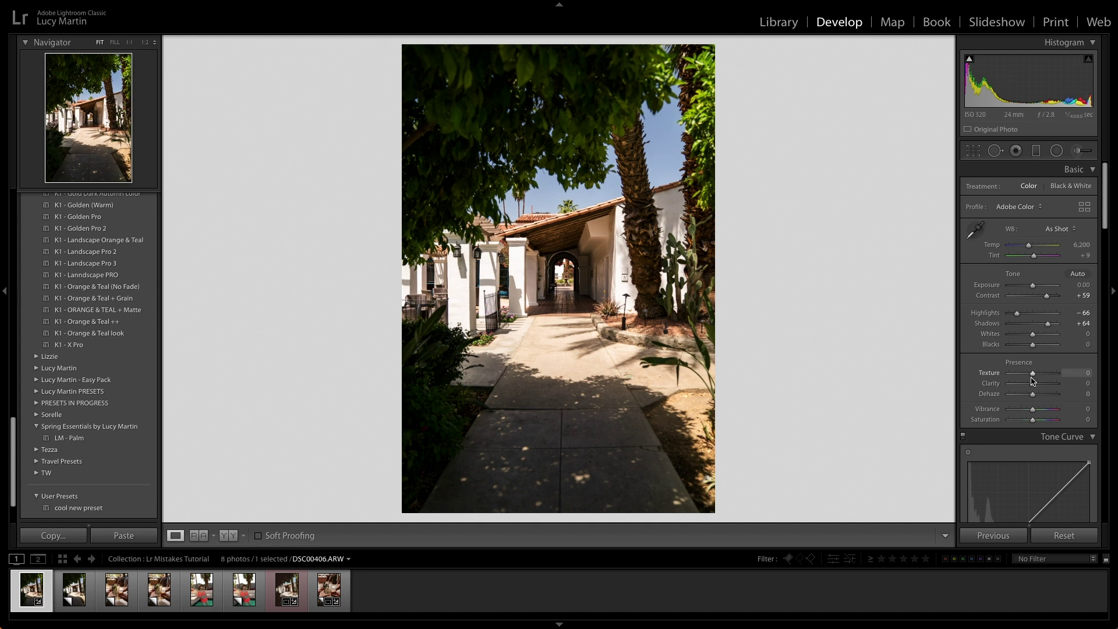
{"action": "left_click_drag", "start_coordinate": [1033, 373], "coordinate": [1049, 420]}
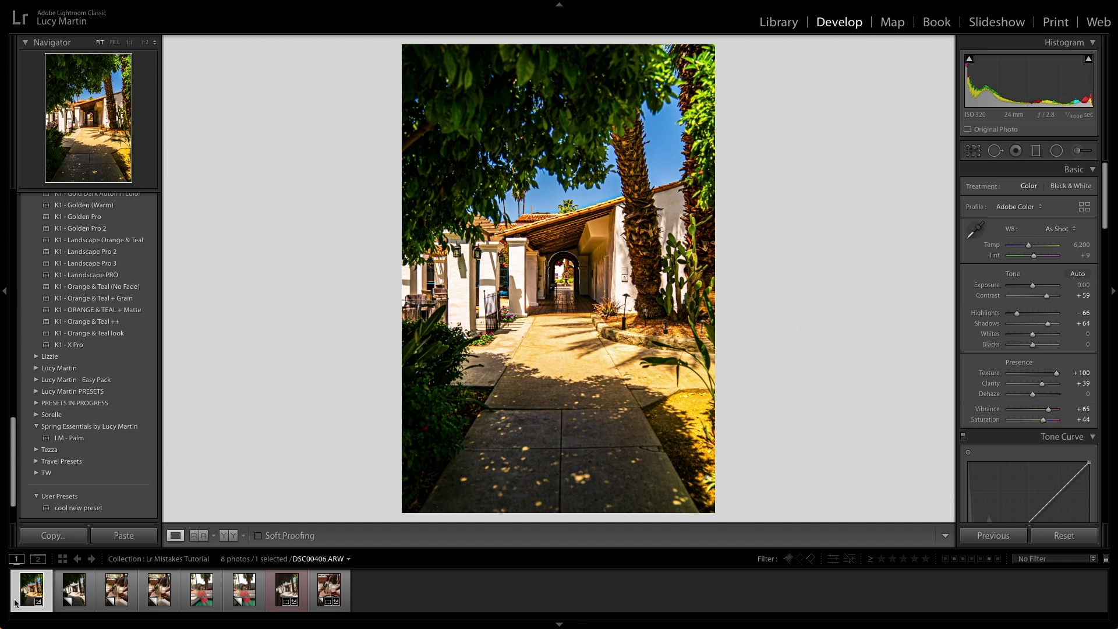
Step: On the second copy, set Exposure -0.60, Contrast +9, Temp 7,645, Texture +5, Vibrance -4, and open Reference view
{"action": "left_click", "coordinate": [76, 593]}
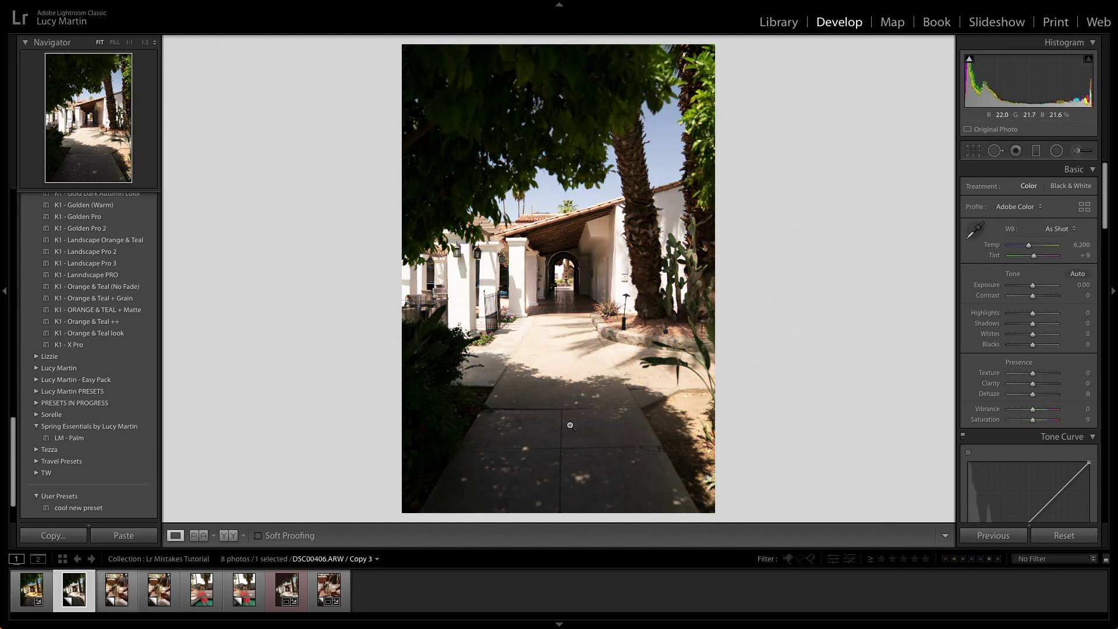
{"action": "left_click_drag", "start_coordinate": [1033, 283], "coordinate": [1030, 291]}
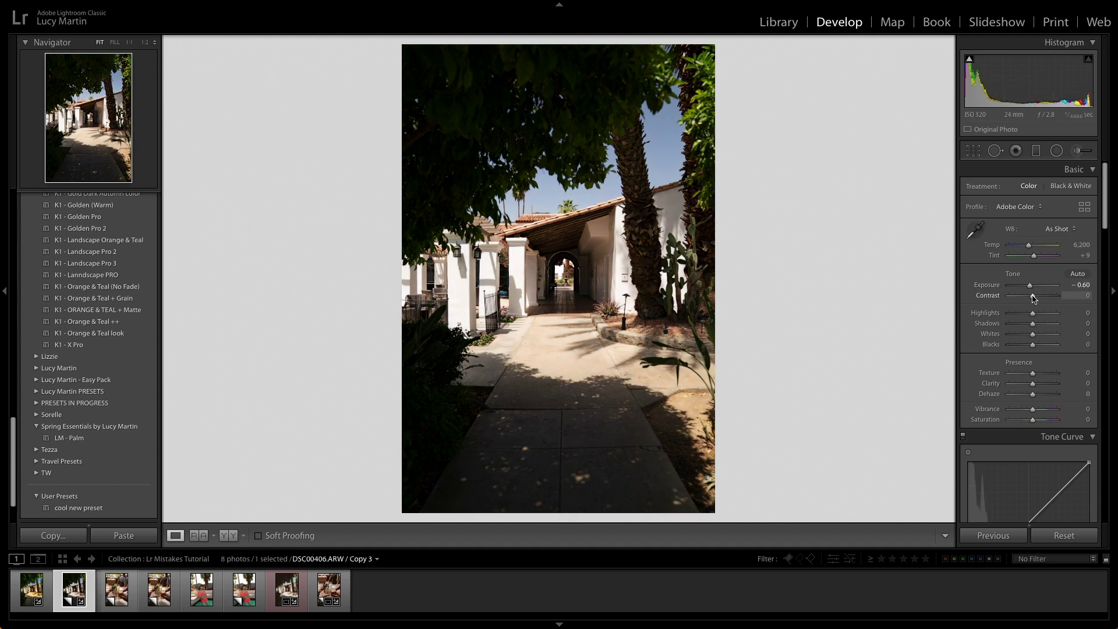
{"action": "left_click_drag", "start_coordinate": [1032, 297], "coordinate": [1029, 348]}
{"action": "left_click_drag", "start_coordinate": [1028, 246], "coordinate": [1035, 253]}
{"action": "left_click_drag", "start_coordinate": [1033, 409], "coordinate": [1031, 409]}
{"action": "left_click_drag", "start_coordinate": [1032, 373], "coordinate": [1033, 377]}
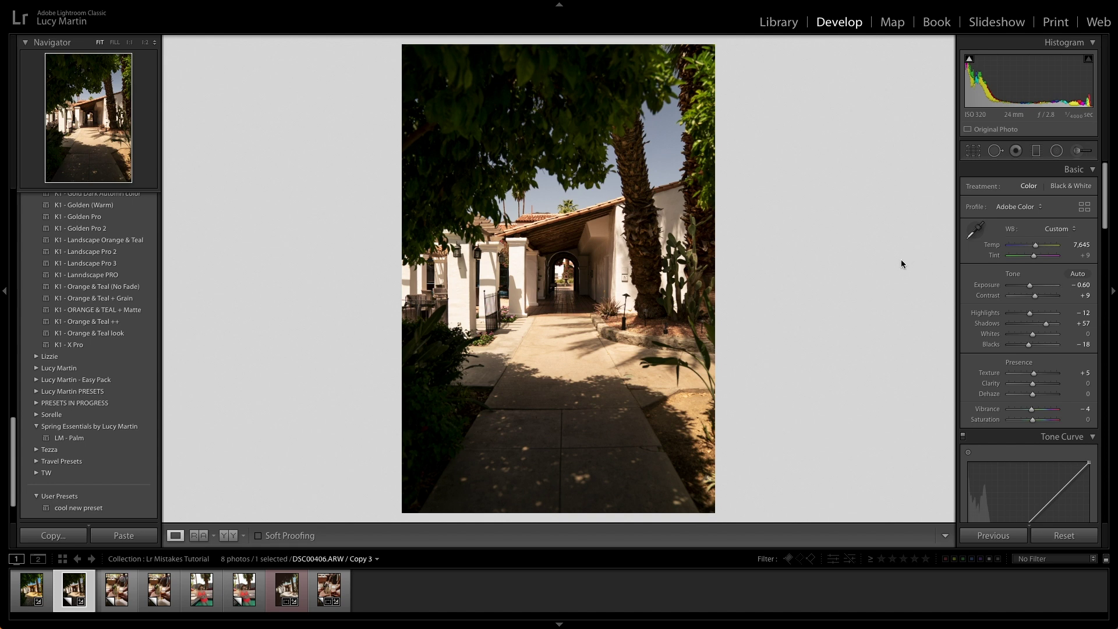
{"action": "left_click", "coordinate": [198, 535]}
Step: Make the bold walkway edit the reference image and zoom in and out to check detail
{"action": "left_click_drag", "start_coordinate": [32, 590], "coordinate": [307, 411]}
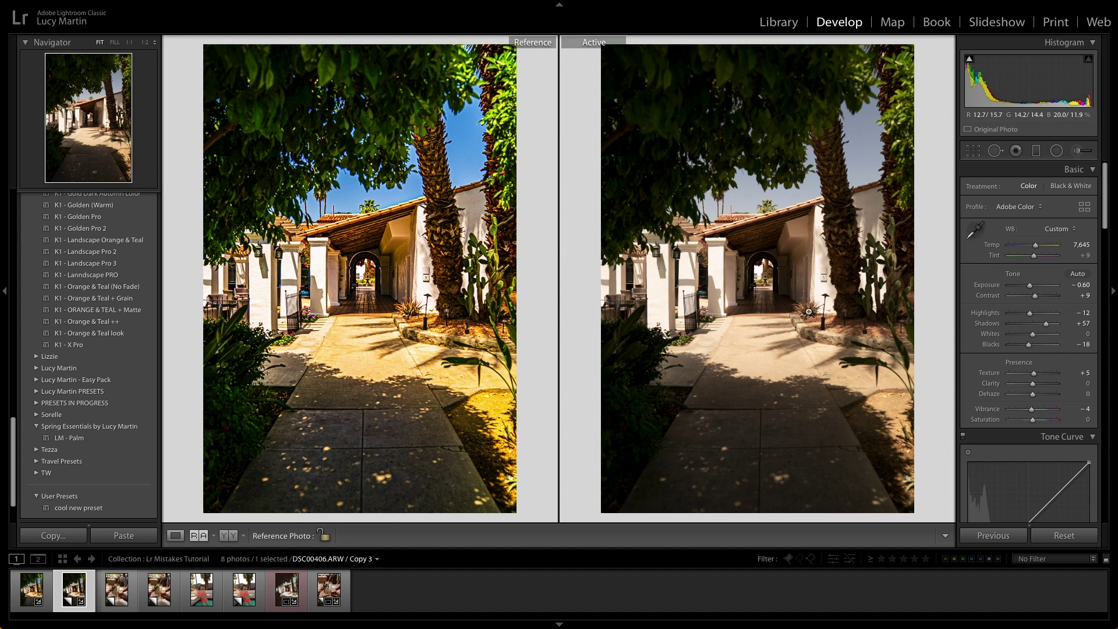
{"action": "left_click", "coordinate": [452, 128]}
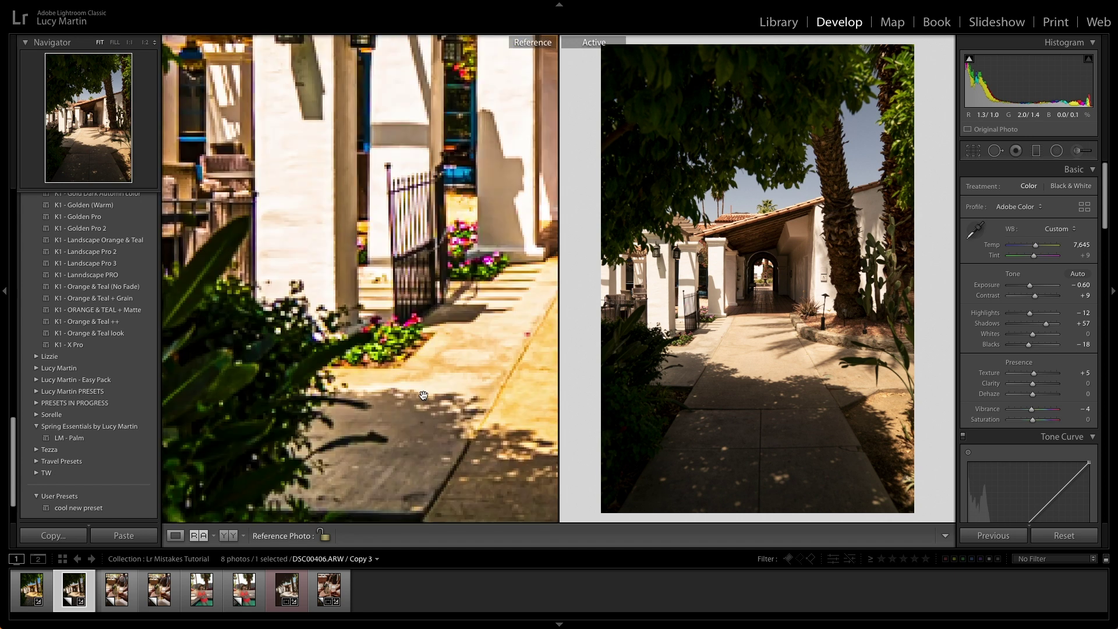
{"action": "left_click", "coordinate": [446, 243]}
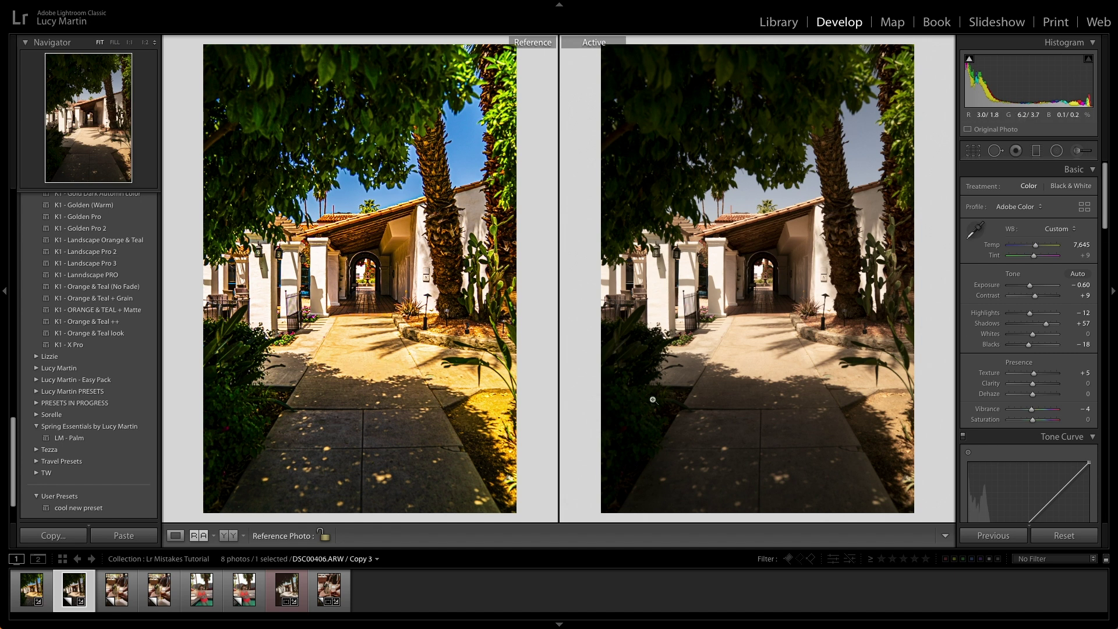
Step: Show the drinks photo in Loupe, set Saturation +40, Clarity +44, Contrast +33, then select Copy 4
{"action": "left_click", "coordinate": [125, 599]}
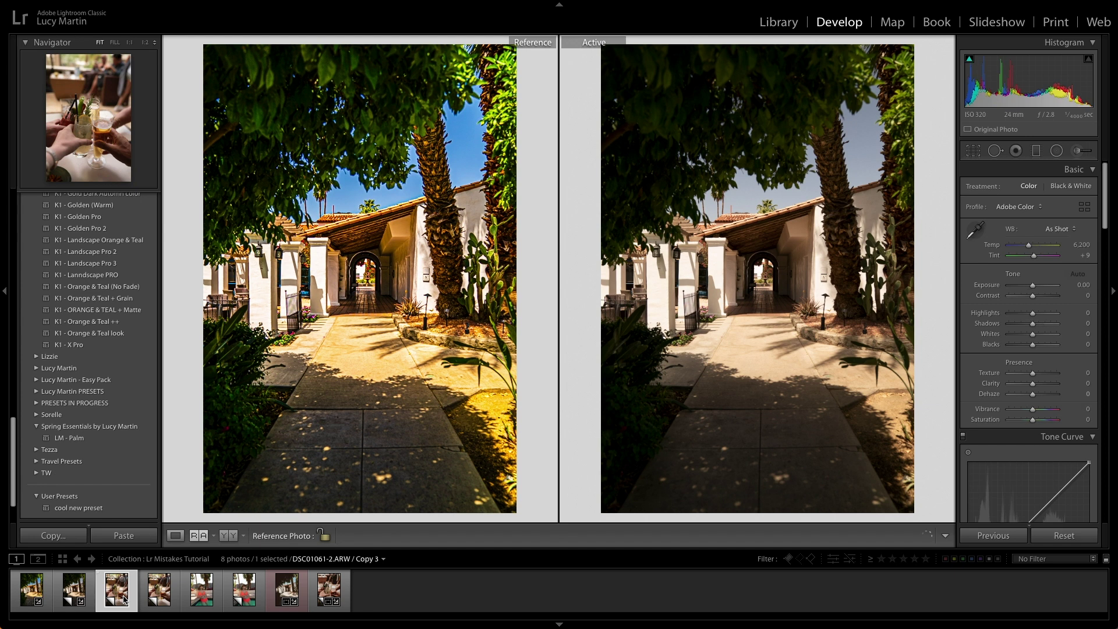
{"action": "left_click", "coordinate": [176, 535]}
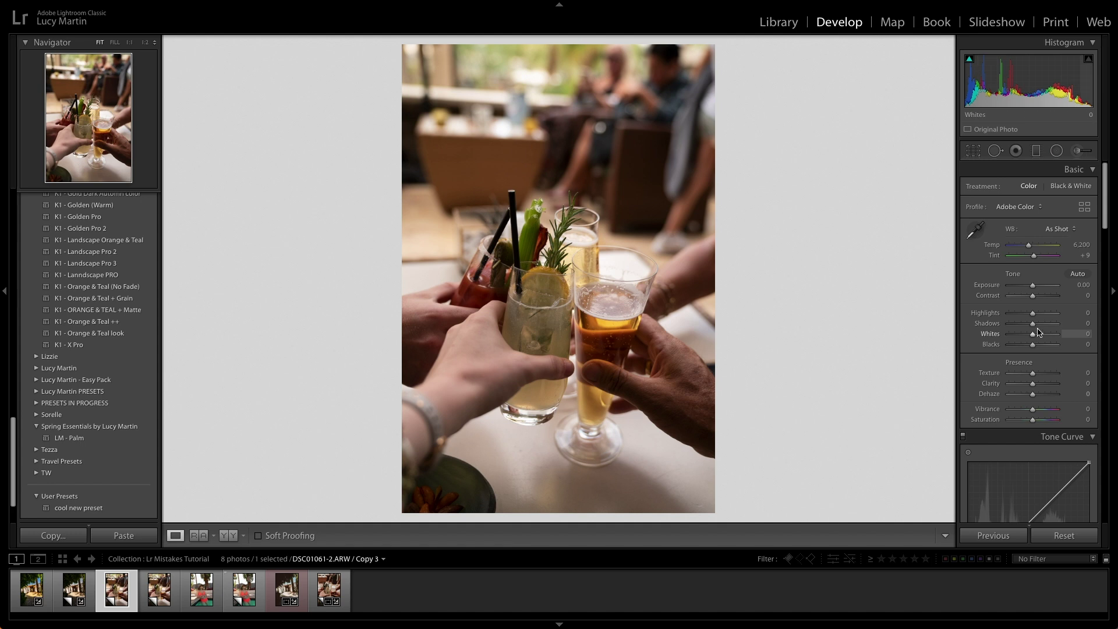
{"action": "left_click_drag", "start_coordinate": [1032, 420], "coordinate": [1043, 384]}
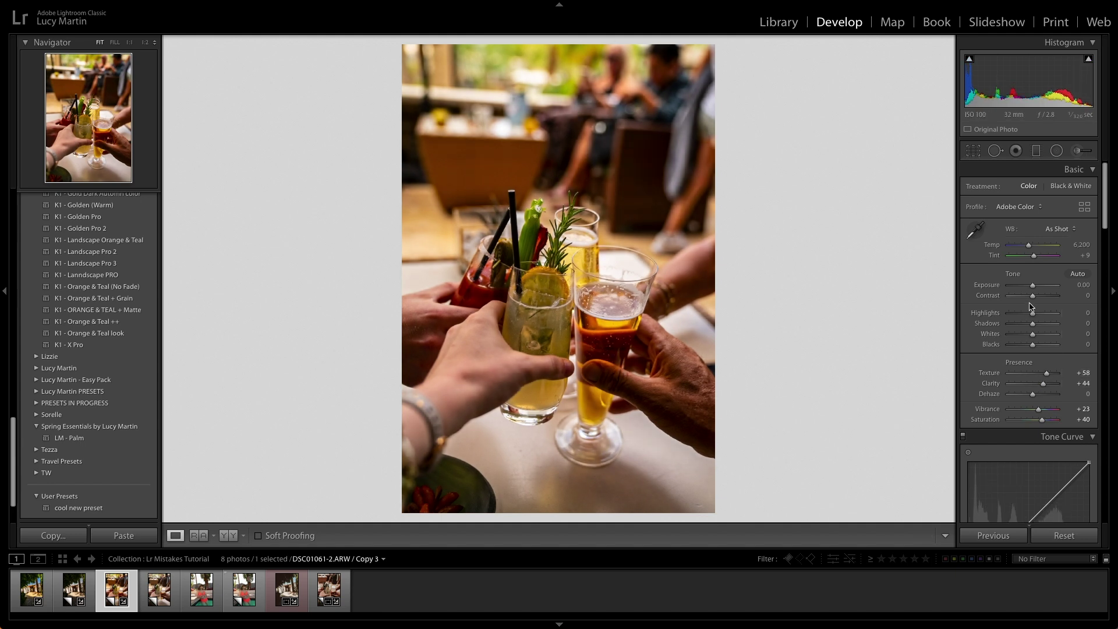
{"action": "left_click_drag", "start_coordinate": [1033, 296], "coordinate": [1042, 299]}
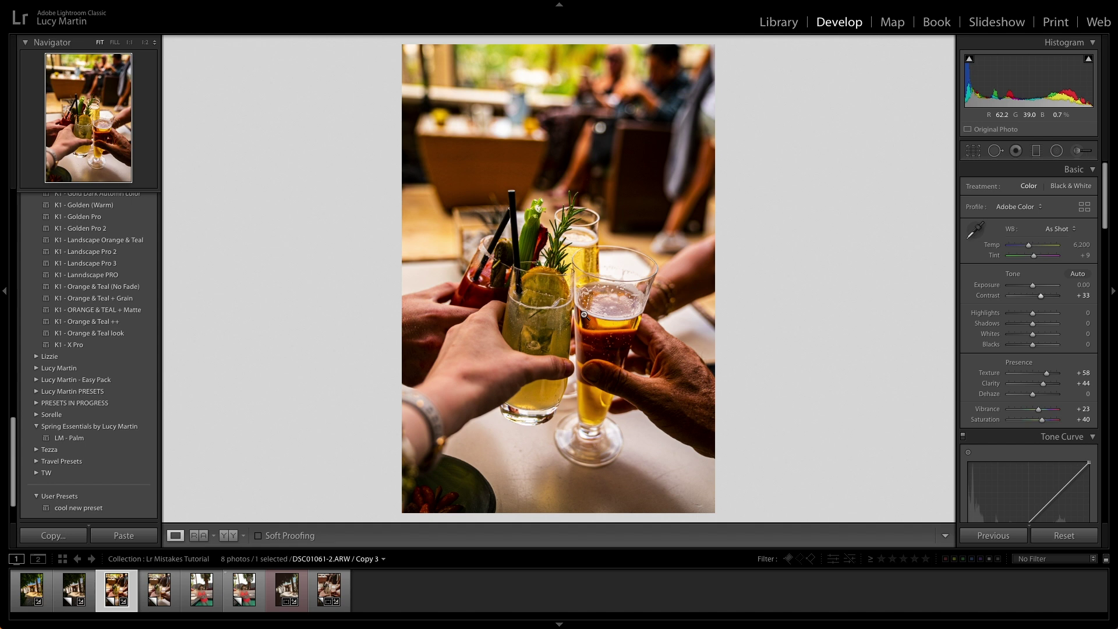
{"action": "left_click", "coordinate": [157, 590]}
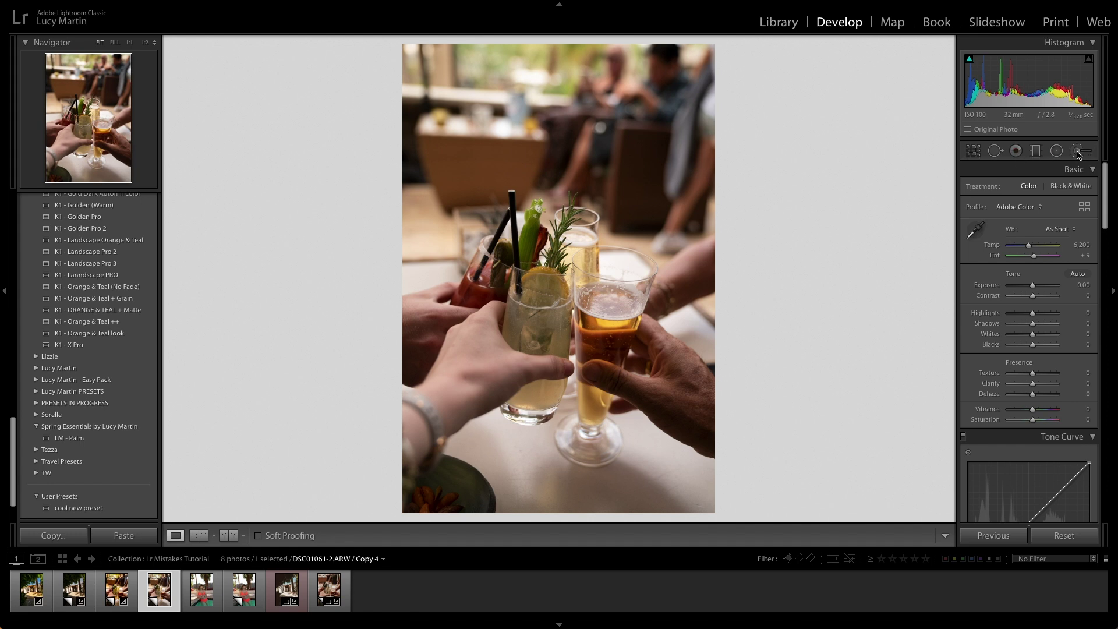
Step: Brush added texture and sharpening over the beer glass, including its top and stem
{"action": "left_click", "coordinate": [1077, 151]}
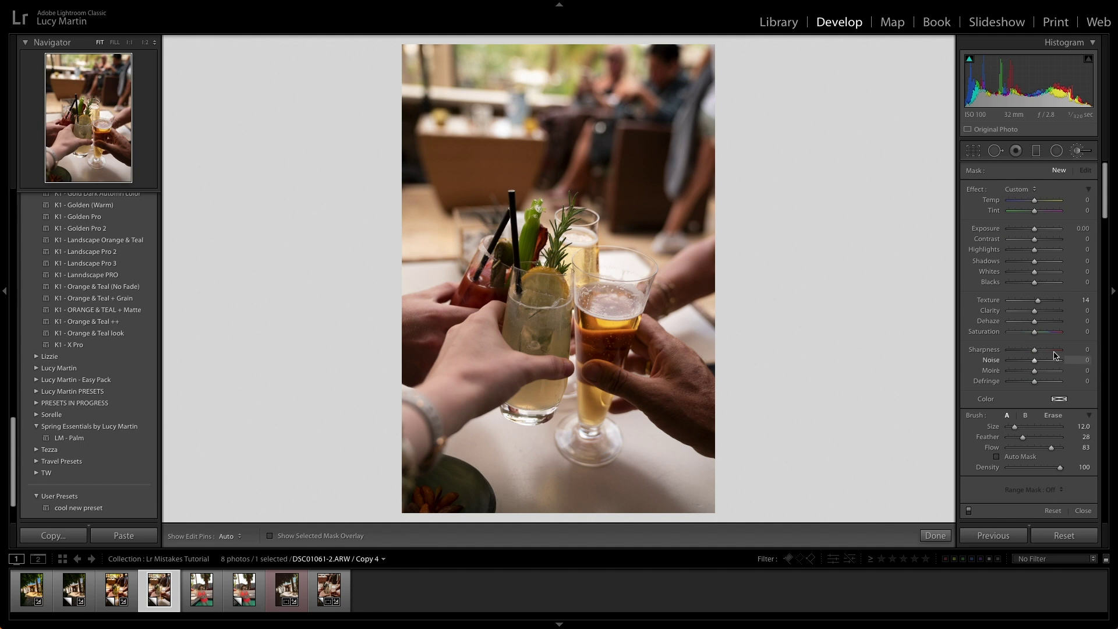
{"action": "left_click_drag", "start_coordinate": [1035, 352], "coordinate": [1038, 352]}
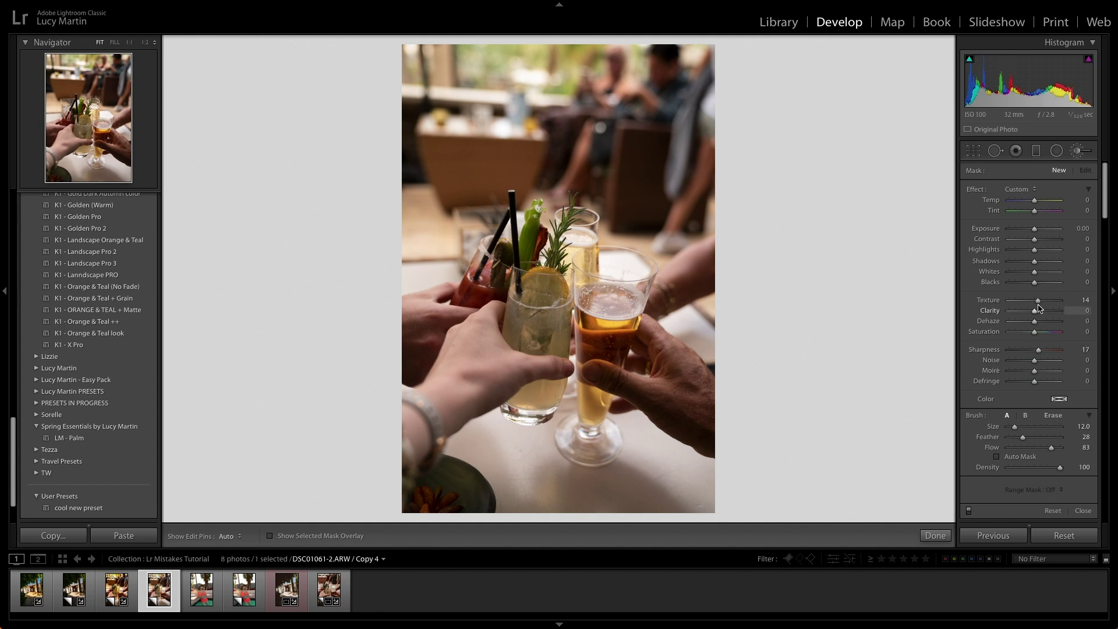
{"action": "left_click_drag", "start_coordinate": [1038, 300], "coordinate": [1038, 334]}
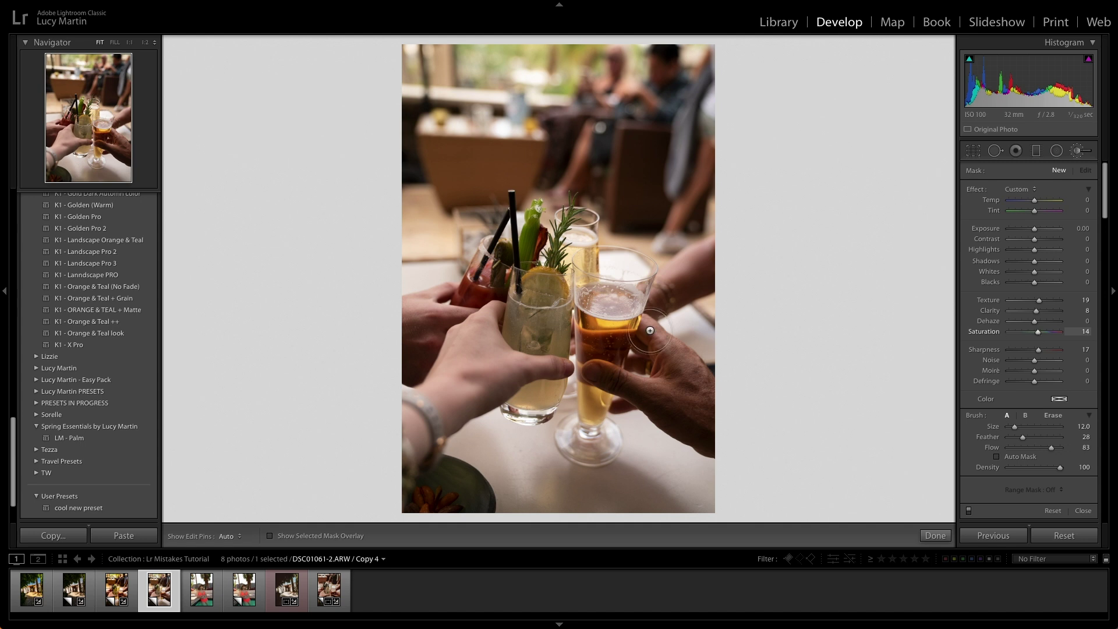
{"action": "scroll", "coordinate": [598, 320], "scroll_direction": "down", "scroll_amount": 5}
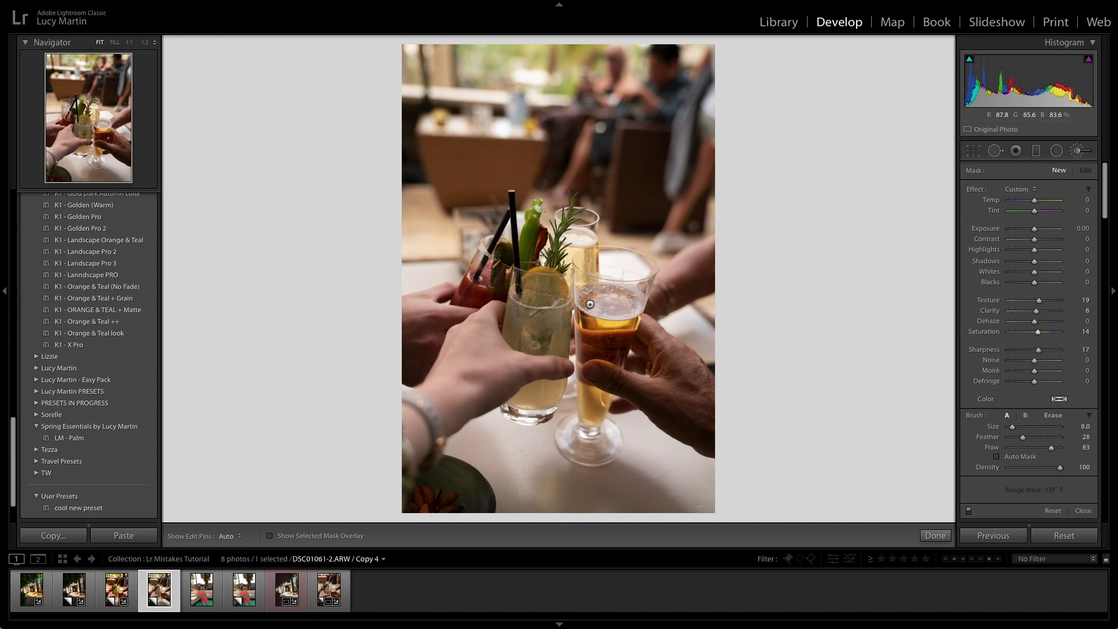
{"action": "key", "text": "h"}
{"action": "scroll", "coordinate": [600, 323], "scroll_direction": "up", "scroll_amount": 1}
{"action": "key", "text": "h"}
{"action": "left_click_drag", "start_coordinate": [615, 328], "coordinate": [615, 318]}
{"action": "key", "text": "o"}
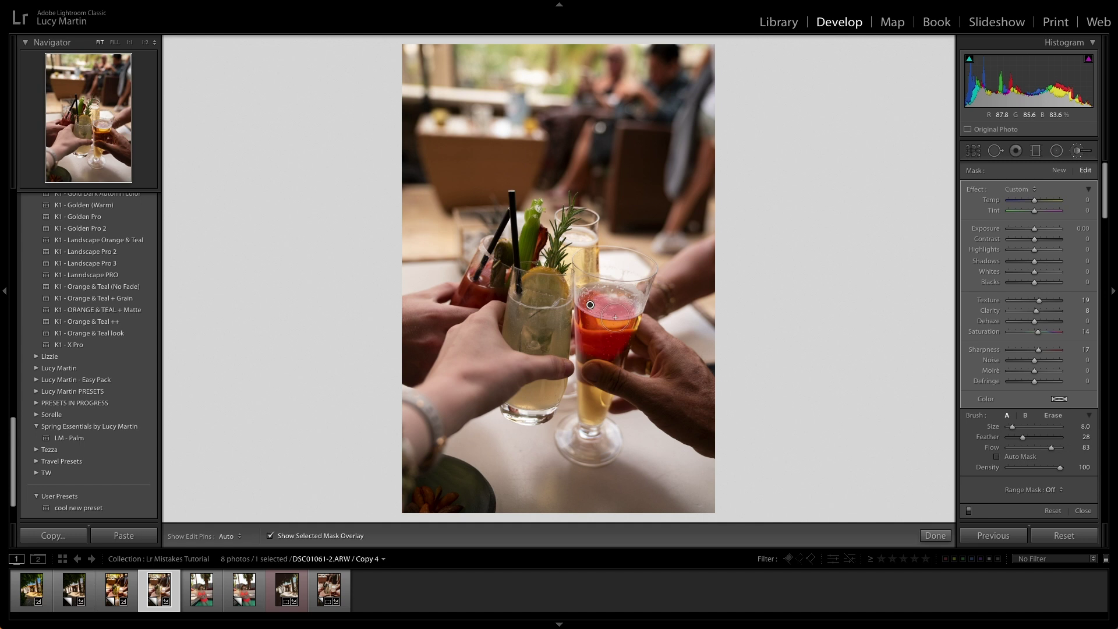
{"action": "mouse_move", "coordinate": [611, 296]}
{"action": "left_mouse_down"}
{"action": "mouse_move", "coordinate": [583, 309]}
{"action": "mouse_move", "coordinate": [621, 301]}
{"action": "left_mouse_up"}
{"action": "key", "text": "["}
{"action": "key", "text": "h"}
{"action": "mouse_move", "coordinate": [585, 357]}
{"action": "left_mouse_down"}
{"action": "mouse_move", "coordinate": [581, 411]}
{"action": "mouse_move", "coordinate": [601, 394]}
{"action": "mouse_move", "coordinate": [586, 407]}
{"action": "mouse_move", "coordinate": [599, 403]}
{"action": "mouse_move", "coordinate": [600, 376]}
{"action": "mouse_move", "coordinate": [584, 356]}
{"action": "left_mouse_up"}
{"action": "key", "text": "o"}
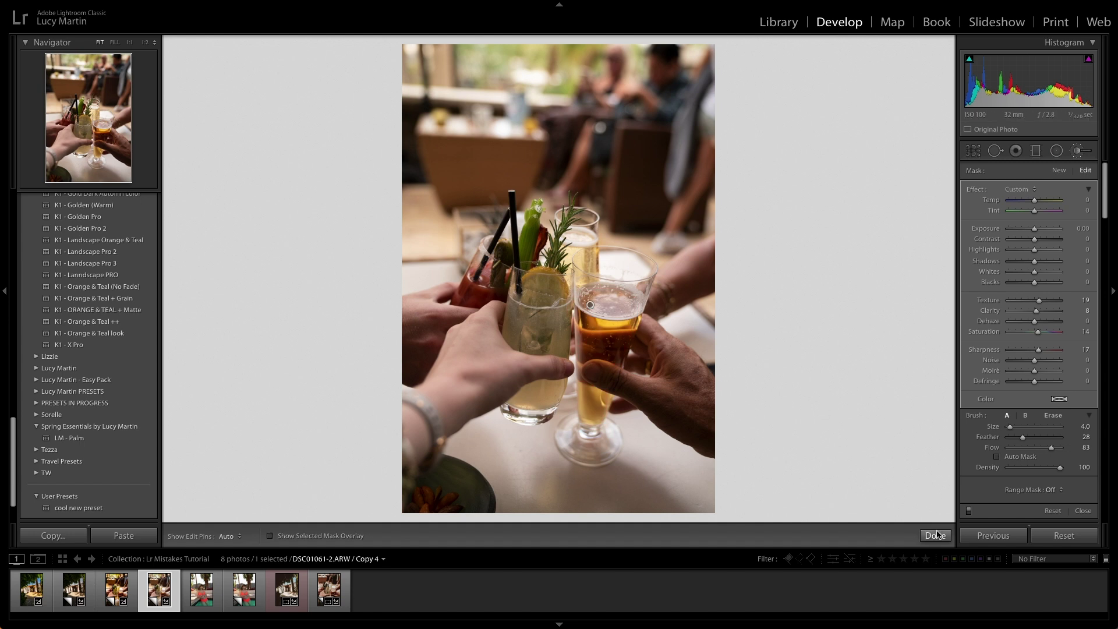
{"action": "left_click", "coordinate": [935, 535]}
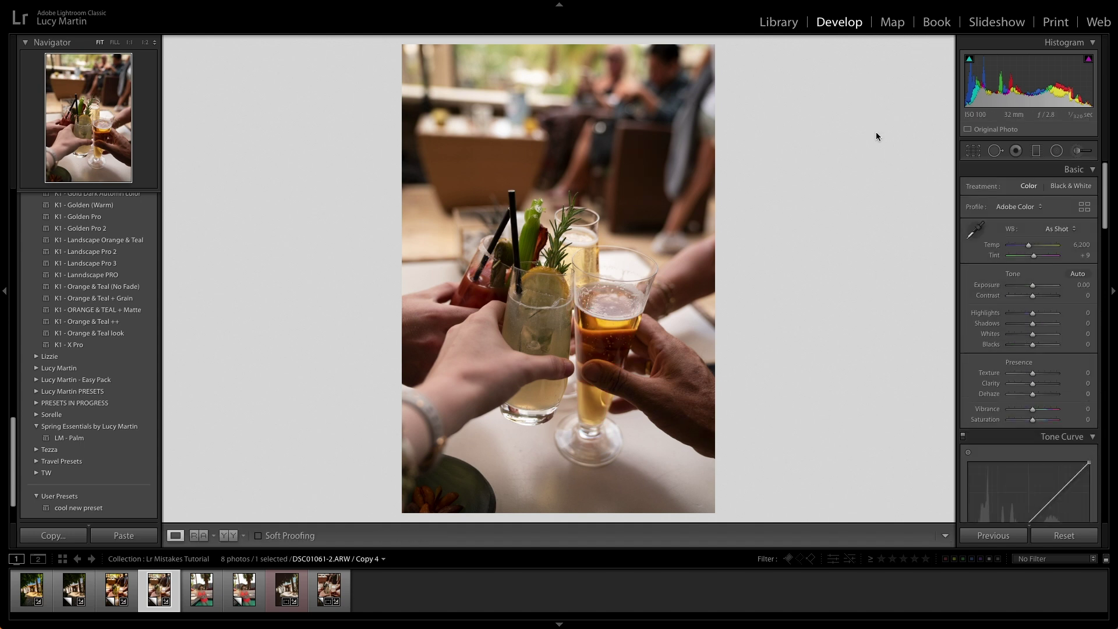
Step: Paint a second brush on the glasses with Texture 18, Exposure +0.19, Shadows +22, Sharpness 11
{"action": "left_click", "coordinate": [1076, 151]}
{"action": "double_click", "coordinate": [976, 191]}
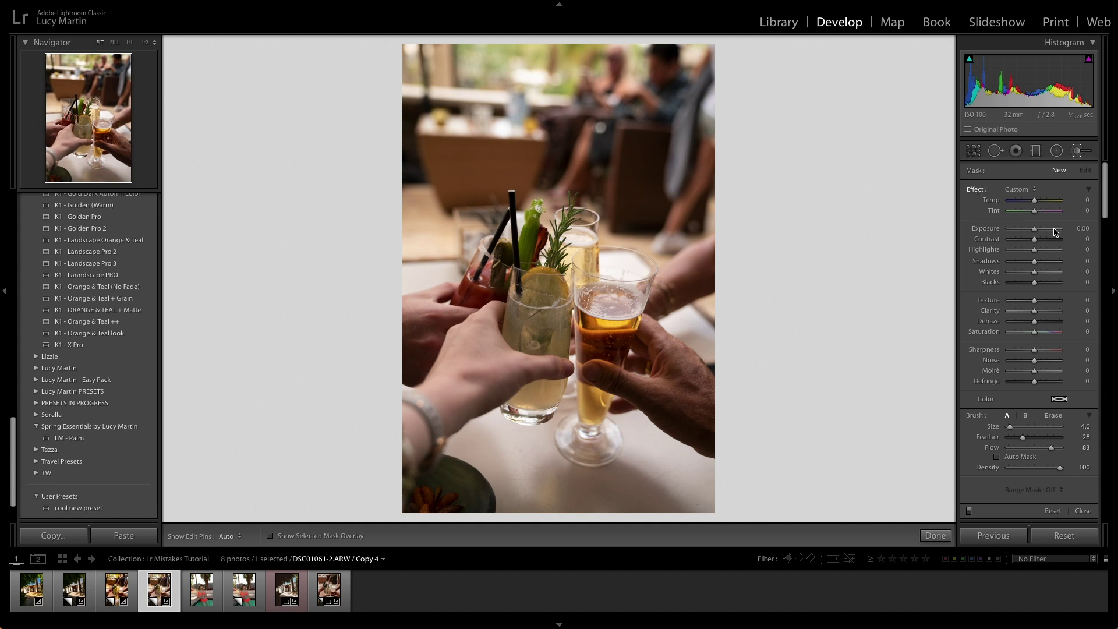
{"action": "left_click_drag", "start_coordinate": [1035, 300], "coordinate": [1040, 310]}
{"action": "key", "text": "bracketright"}
{"action": "key", "text": "h"}
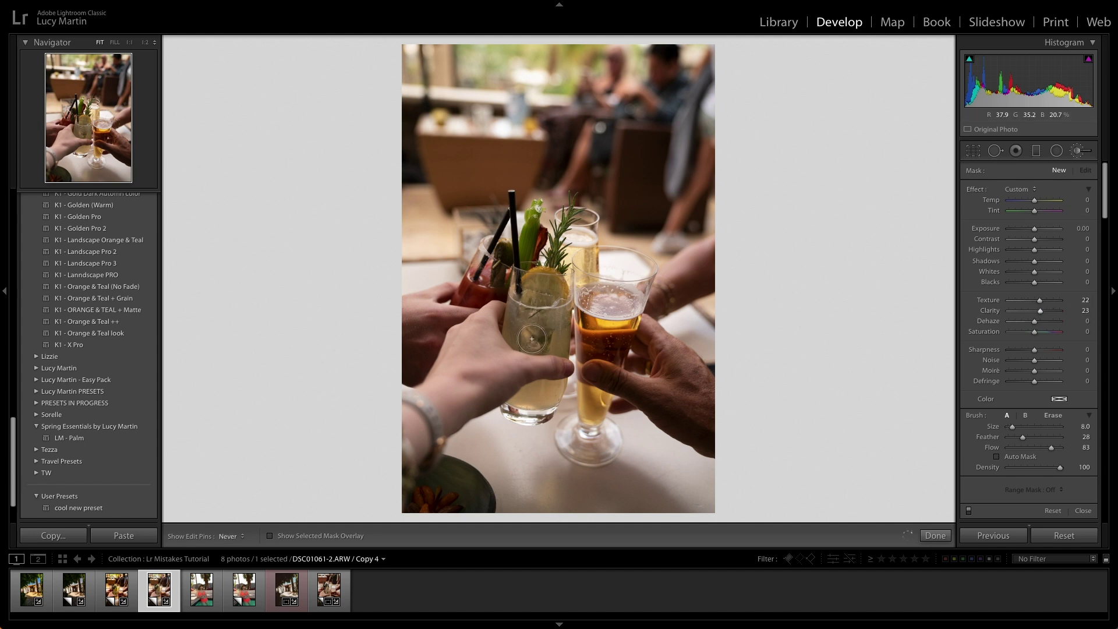
{"action": "left_click", "coordinate": [531, 293]}
{"action": "key", "text": "bracketleft"}
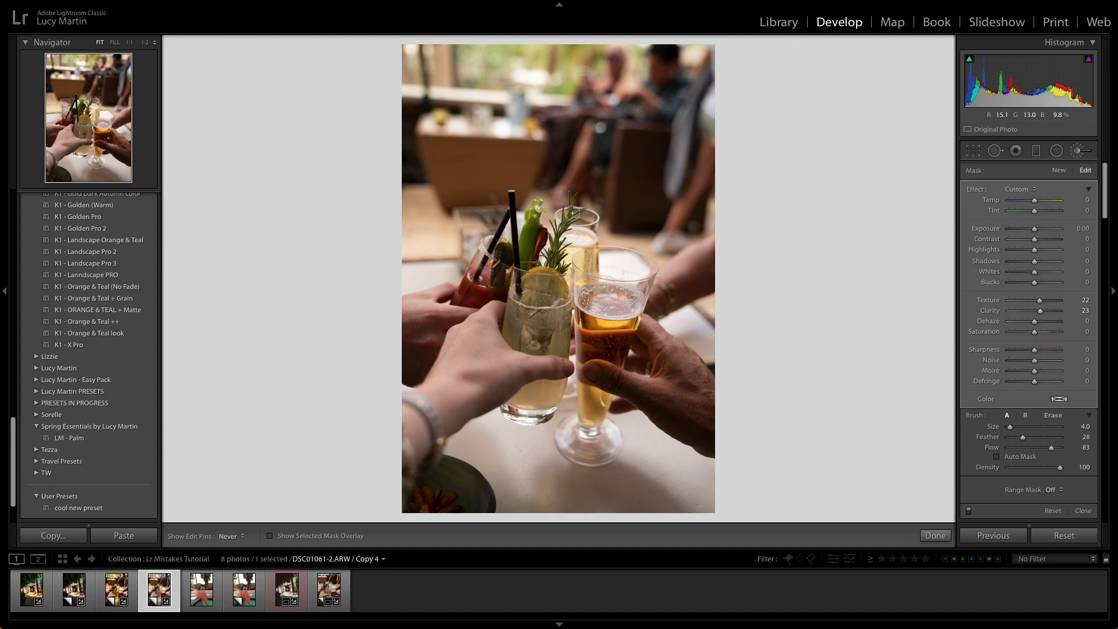
{"action": "key", "text": "h"}
{"action": "key", "text": "h"}
{"action": "key", "text": "h"}
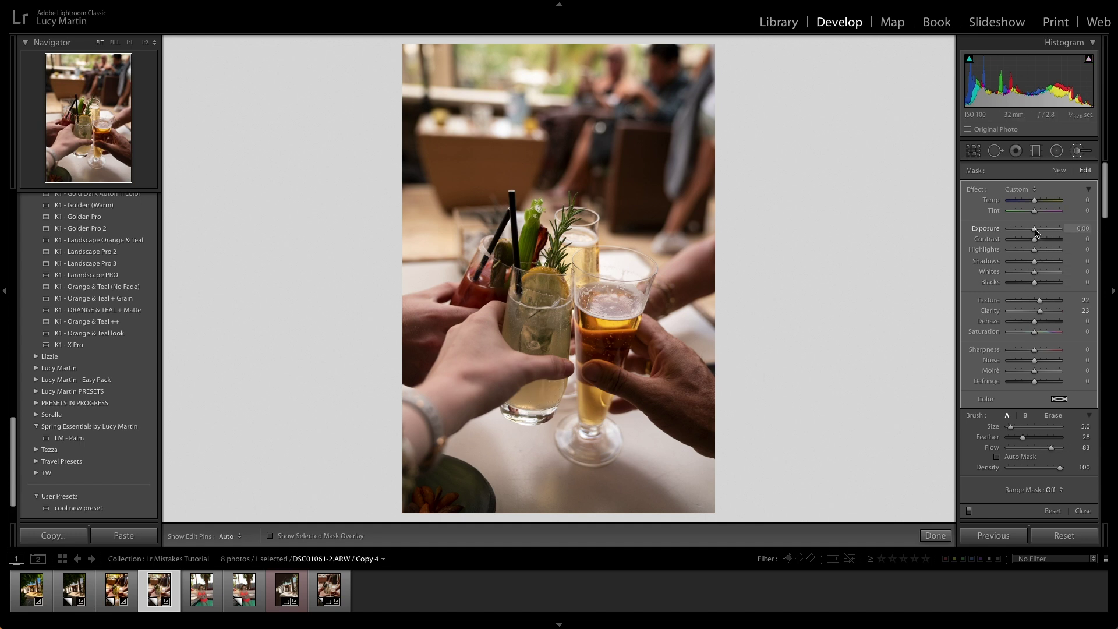
{"action": "left_click_drag", "start_coordinate": [1034, 232], "coordinate": [1035, 234]}
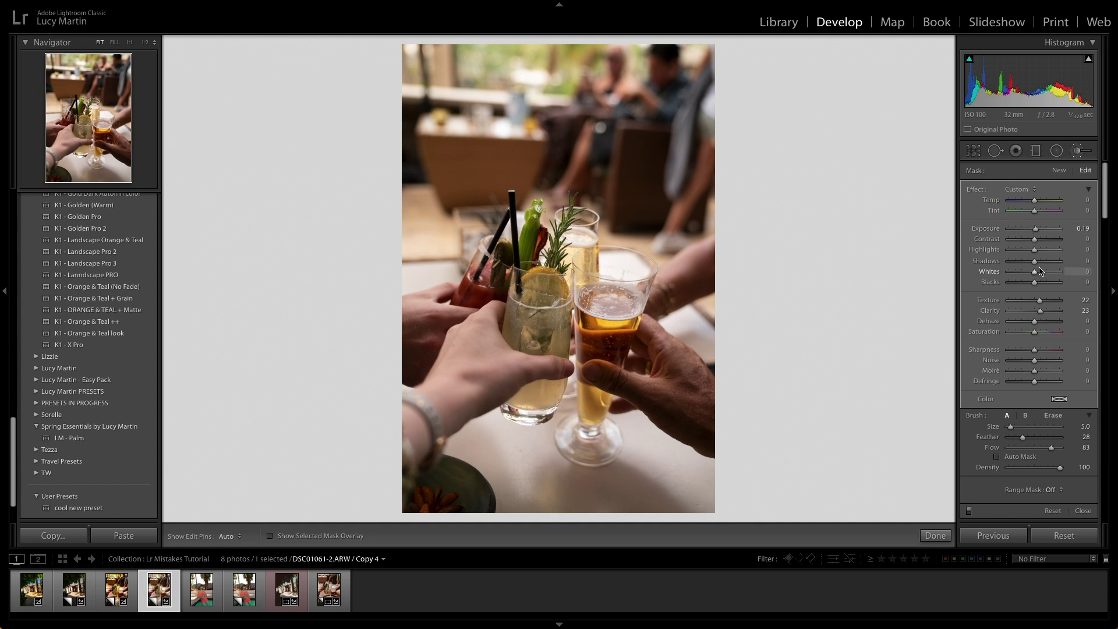
{"action": "left_click_drag", "start_coordinate": [1035, 261], "coordinate": [1040, 239]}
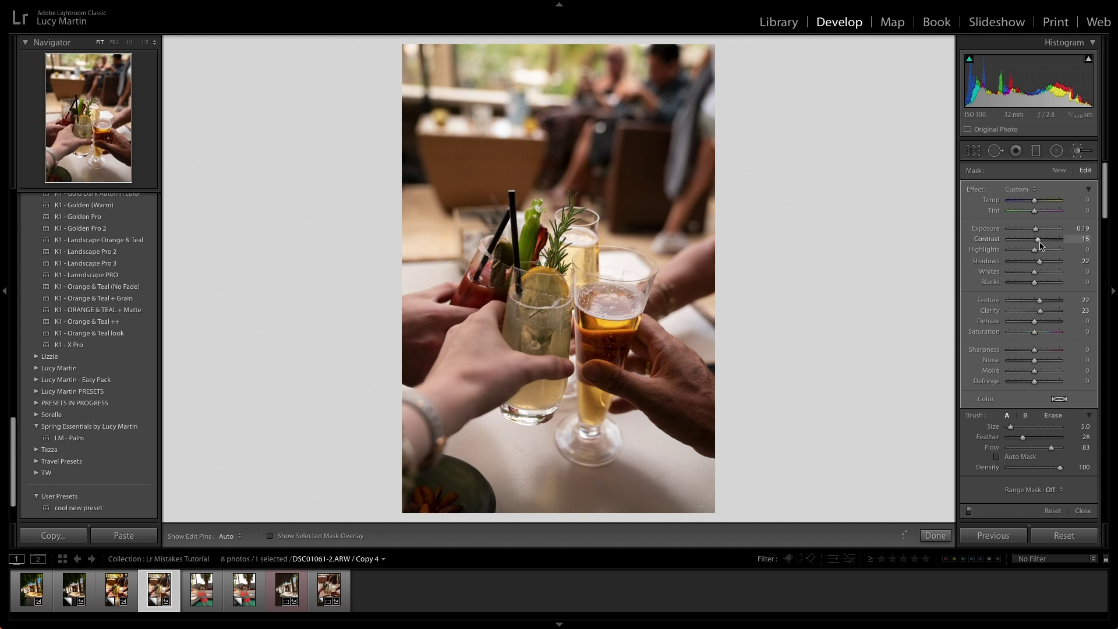
{"action": "left_click_drag", "start_coordinate": [1034, 349], "coordinate": [1035, 349]}
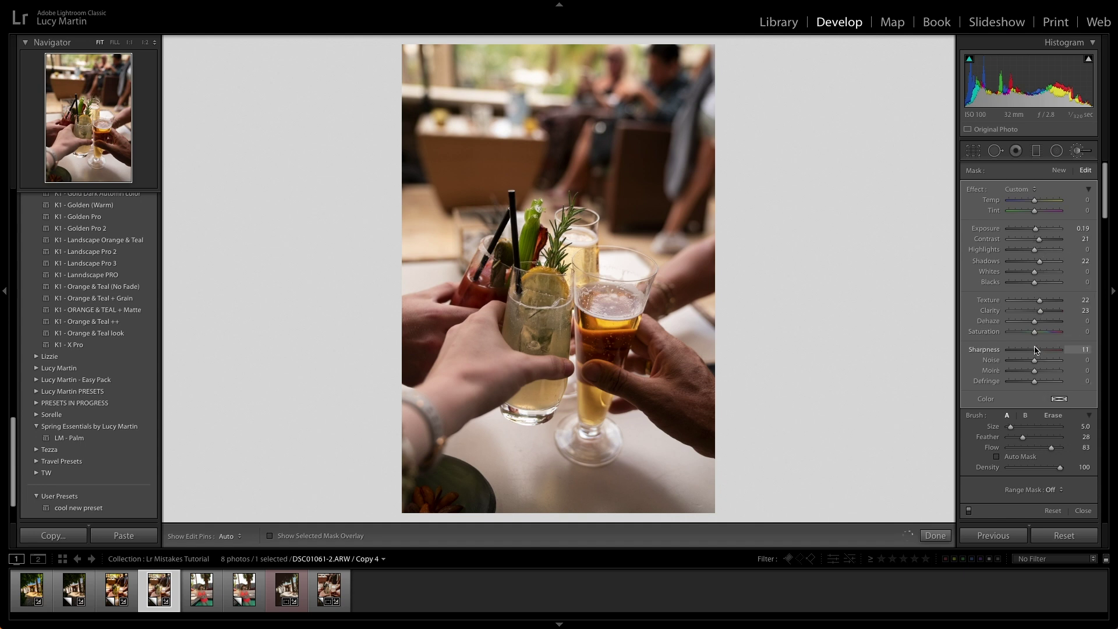
{"action": "left_click", "coordinate": [935, 535]}
Step: Zoom to 1:2, brush the drinks with Tint -36 and raised saturation, then fit the whole photo
{"action": "left_click", "coordinate": [575, 239]}
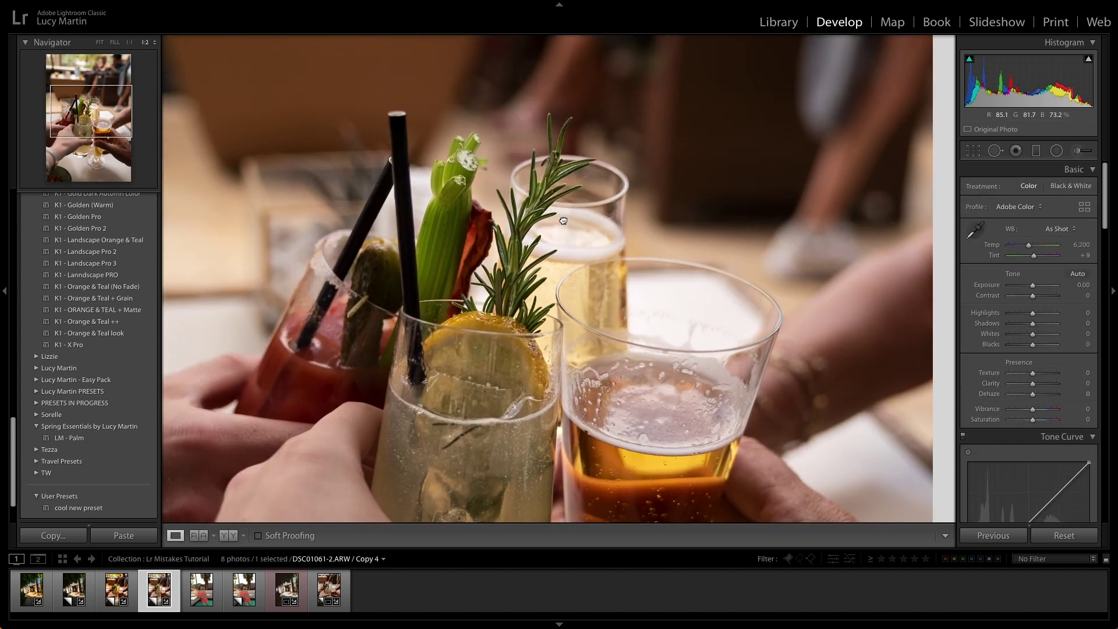
{"action": "left_click", "coordinate": [1075, 151]}
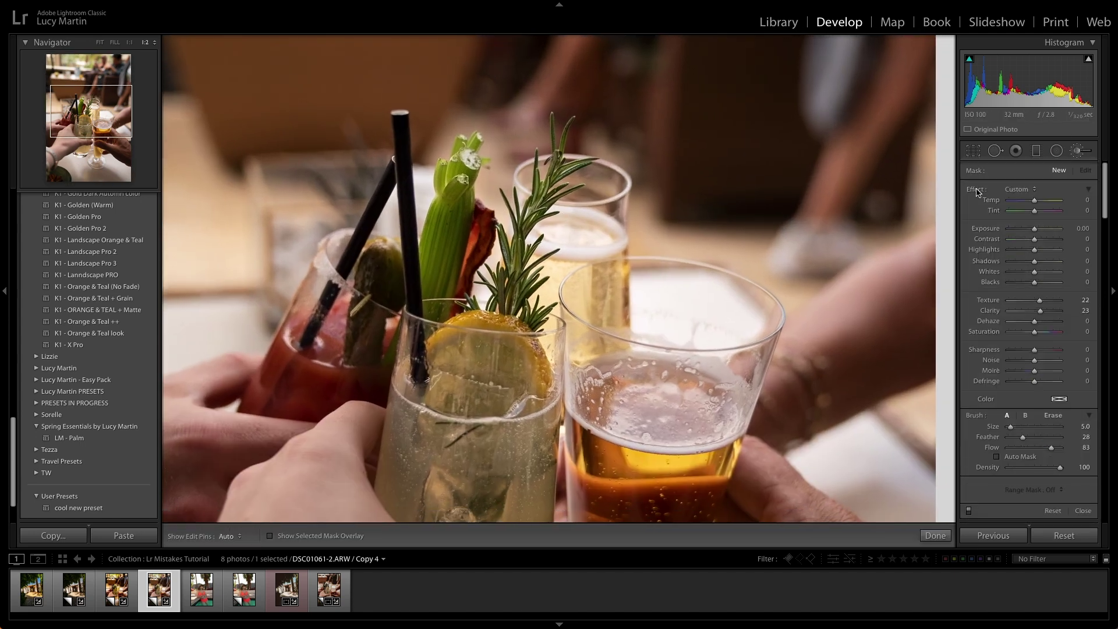
{"action": "left_click_drag", "start_coordinate": [1034, 211], "coordinate": [1025, 210]}
{"action": "key", "text": "bracketleft"}
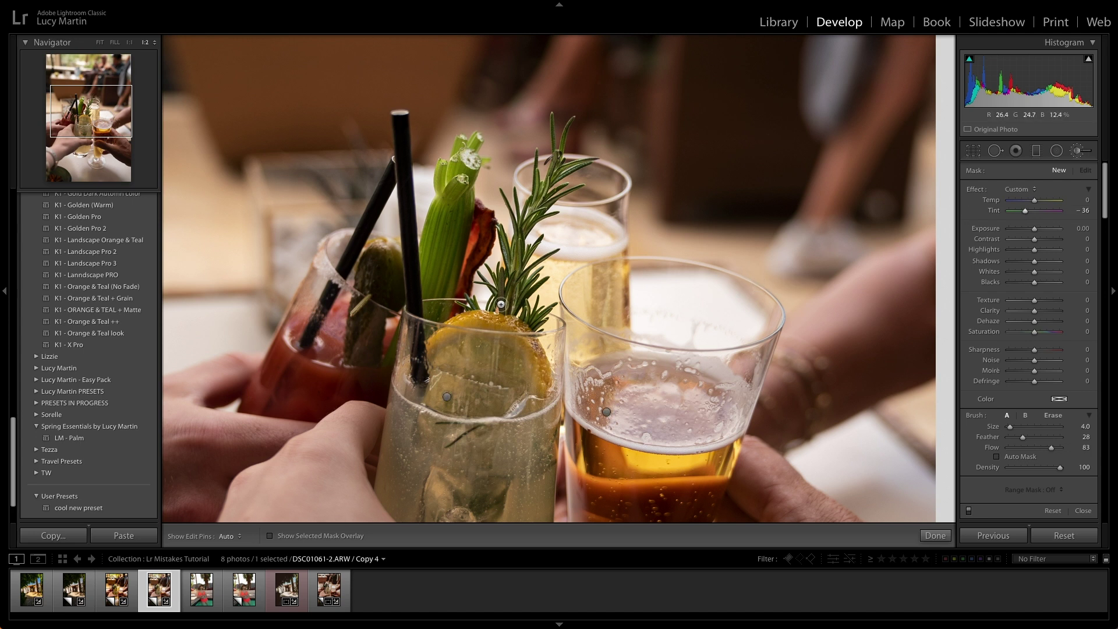
{"action": "key", "text": "h"}
{"action": "mouse_move", "coordinate": [537, 215]}
{"action": "left_mouse_down"}
{"action": "mouse_move", "coordinate": [501, 304]}
{"action": "mouse_move", "coordinate": [453, 271]}
{"action": "left_mouse_up"}
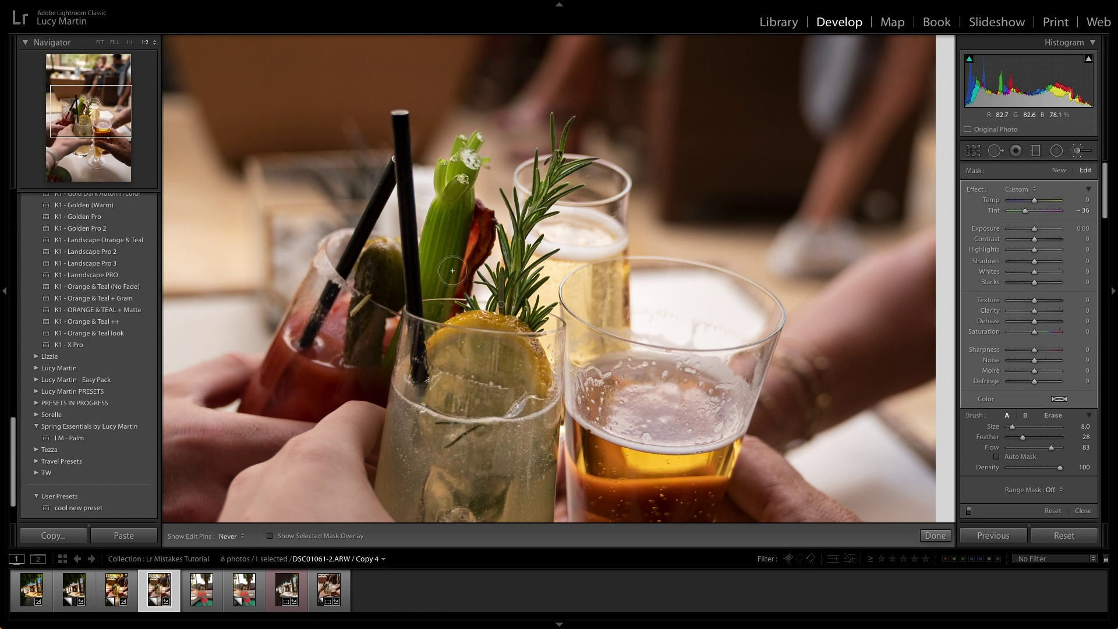
{"action": "key", "text": "bracketright"}
{"action": "key", "text": "bracketright"}
{"action": "key", "text": "bracketright"}
{"action": "key", "text": "bracketright"}
{"action": "key", "text": "h"}
{"action": "left_click_drag", "start_coordinate": [1035, 336], "coordinate": [1031, 336]}
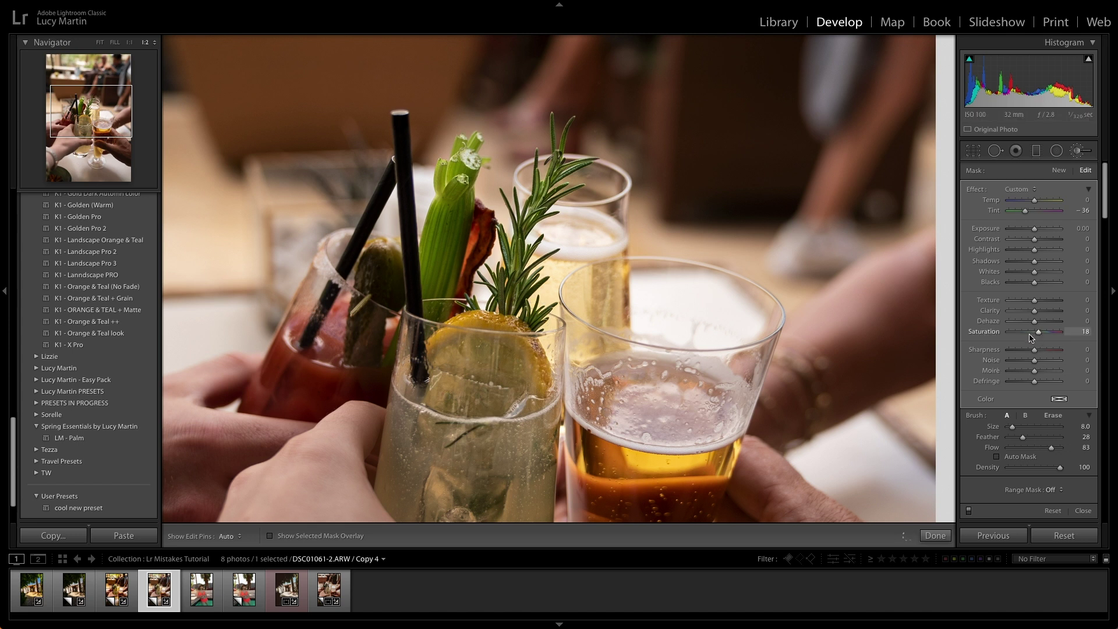
{"action": "left_click", "coordinate": [935, 535]}
{"action": "left_click", "coordinate": [591, 297]}
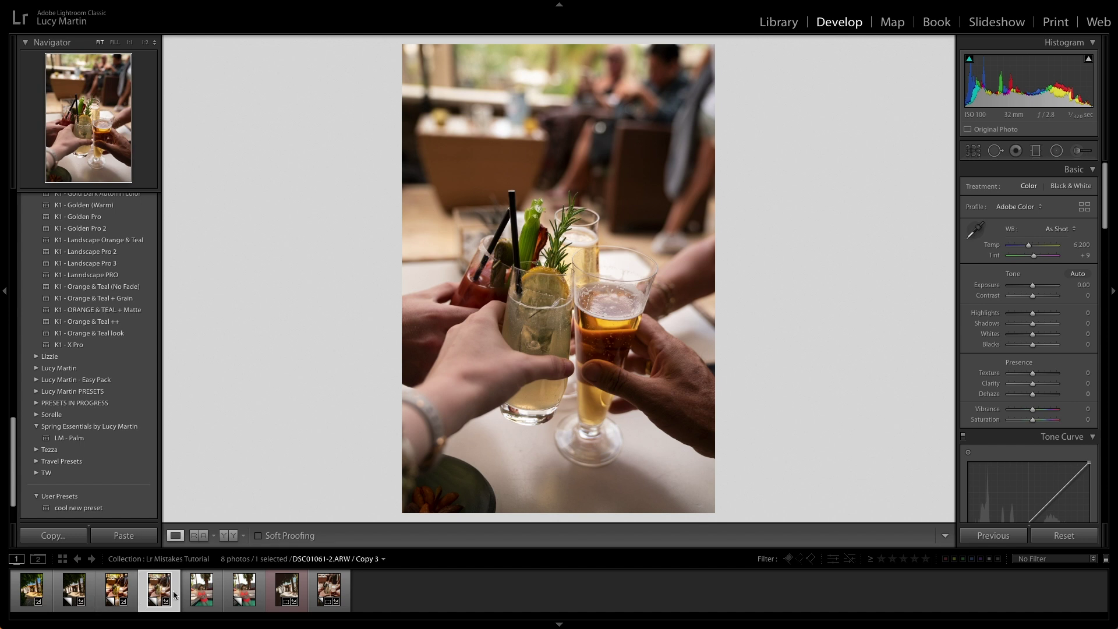
Step: Open Reference view with the drinks photo set as the reference
{"action": "left_click", "coordinate": [198, 535]}
{"action": "left_click_drag", "start_coordinate": [116, 589], "coordinate": [283, 440]}
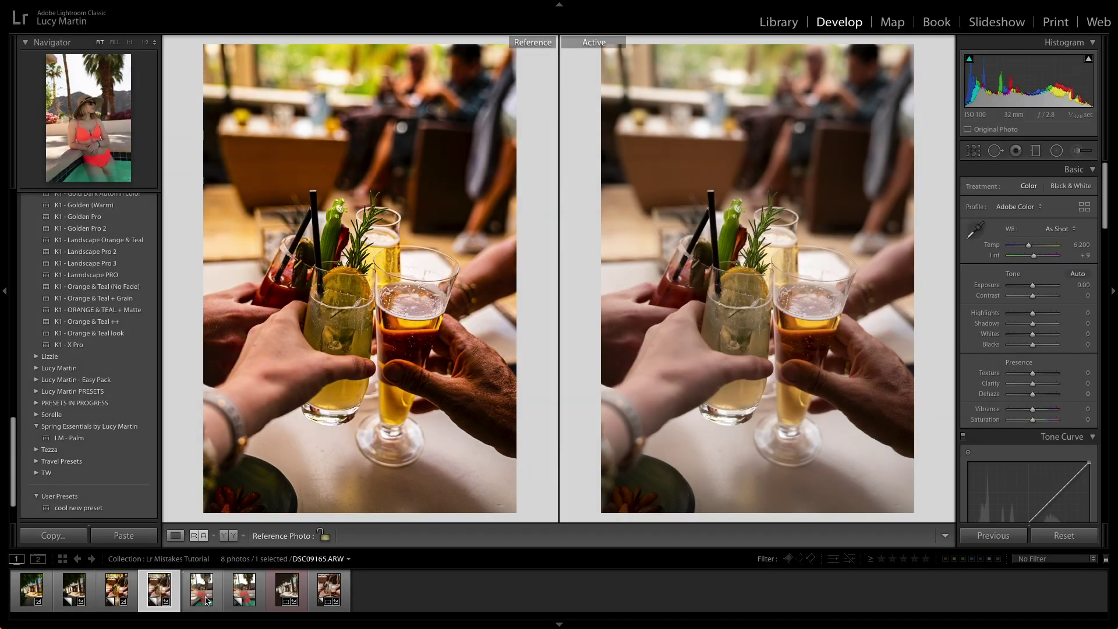
Step: Select the pool portrait DSC09165.ARW and show it alone in Loupe view
{"action": "left_click", "coordinate": [207, 600]}
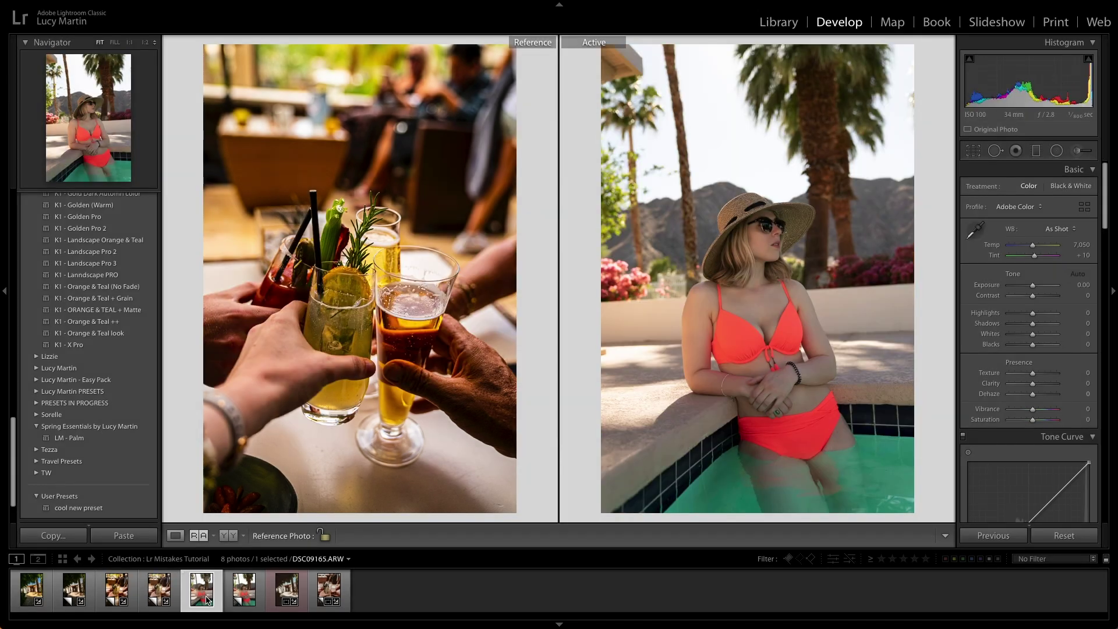
{"action": "left_click", "coordinate": [174, 535]}
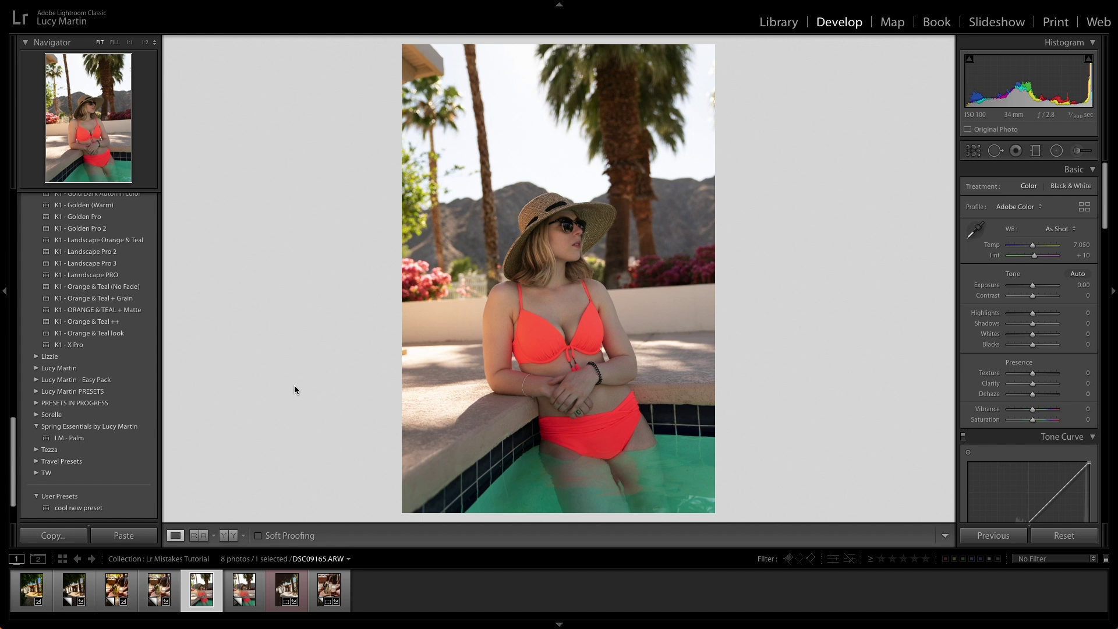
{"action": "left_click_drag", "start_coordinate": [1108, 188], "coordinate": [1074, 202]}
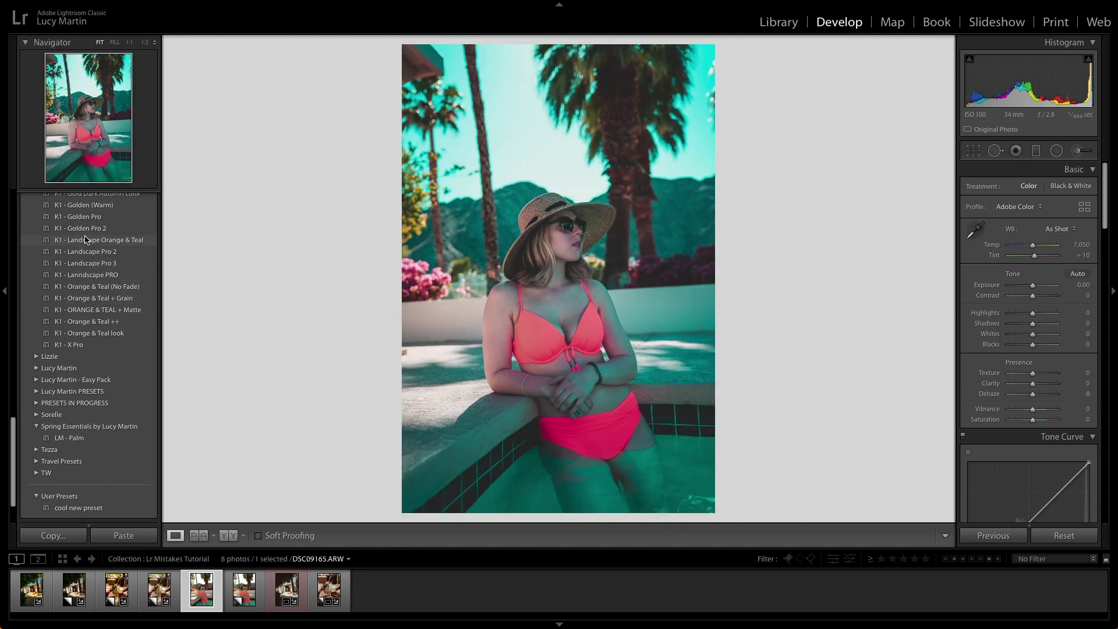
{"action": "mouse_move", "coordinate": [1104, 185]}
{"action": "left_mouse_down"}
{"action": "mouse_move", "coordinate": [1102, 218]}
{"action": "mouse_move", "coordinate": [1103, 187]}
{"action": "mouse_move", "coordinate": [1102, 202]}
{"action": "left_mouse_up"}
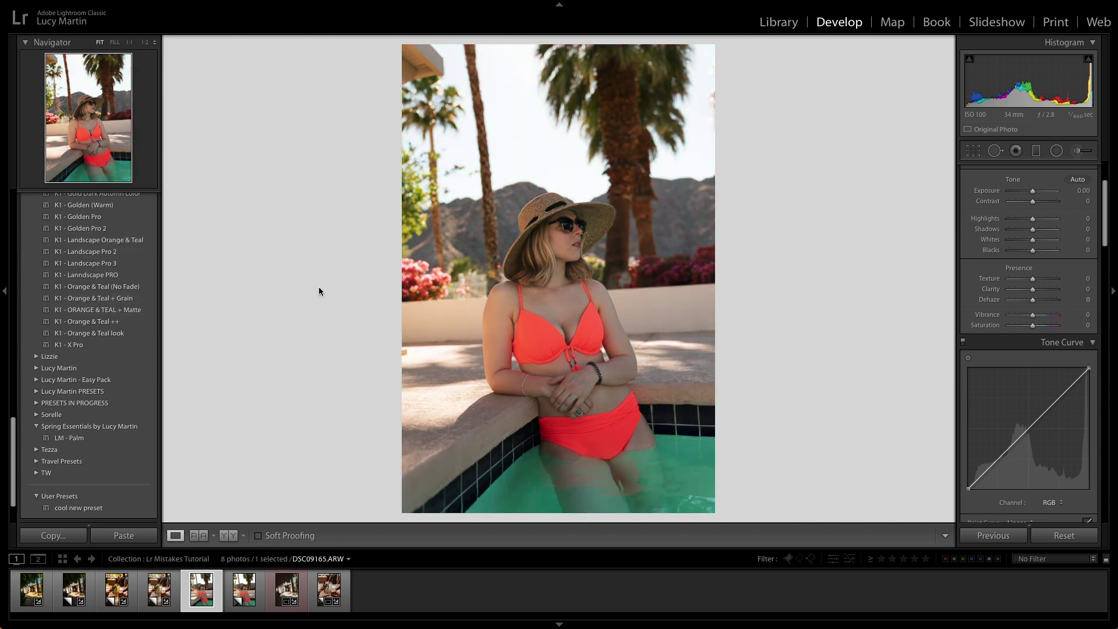
{"action": "left_click", "coordinate": [115, 300]}
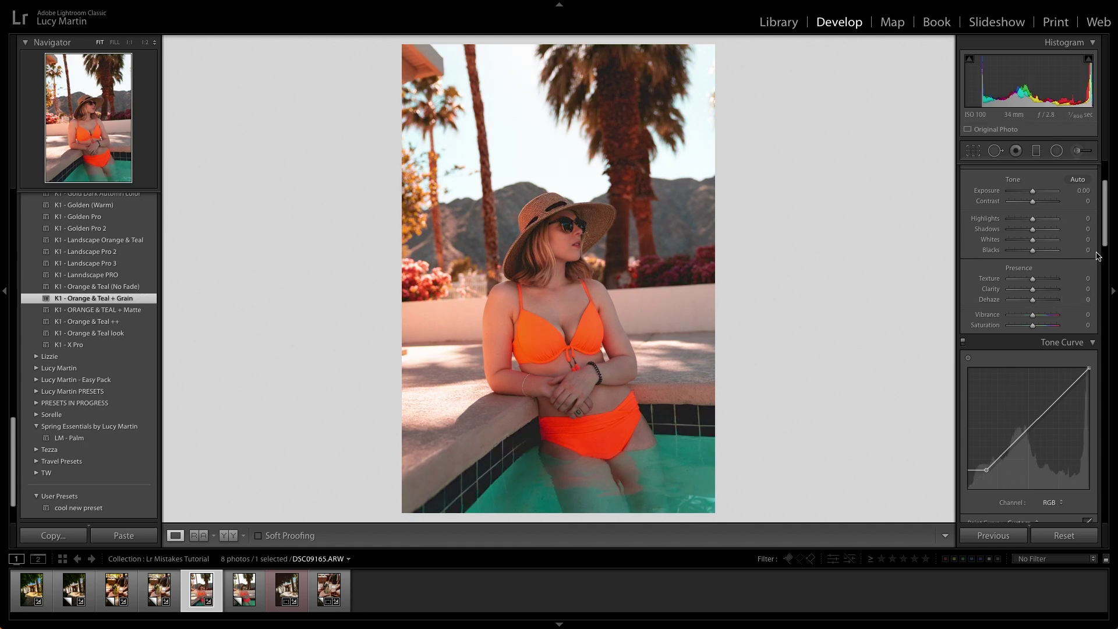
Step: Set Calibration Red Primary Hue +44, Red Saturation -36, Blue Primary Hue -73, then preview the LM - Palm preset
{"action": "scroll", "coordinate": [1091, 290], "scroll_direction": "down", "scroll_amount": 5}
{"action": "scroll", "coordinate": [1090, 290], "scroll_direction": "down", "scroll_amount": 15}
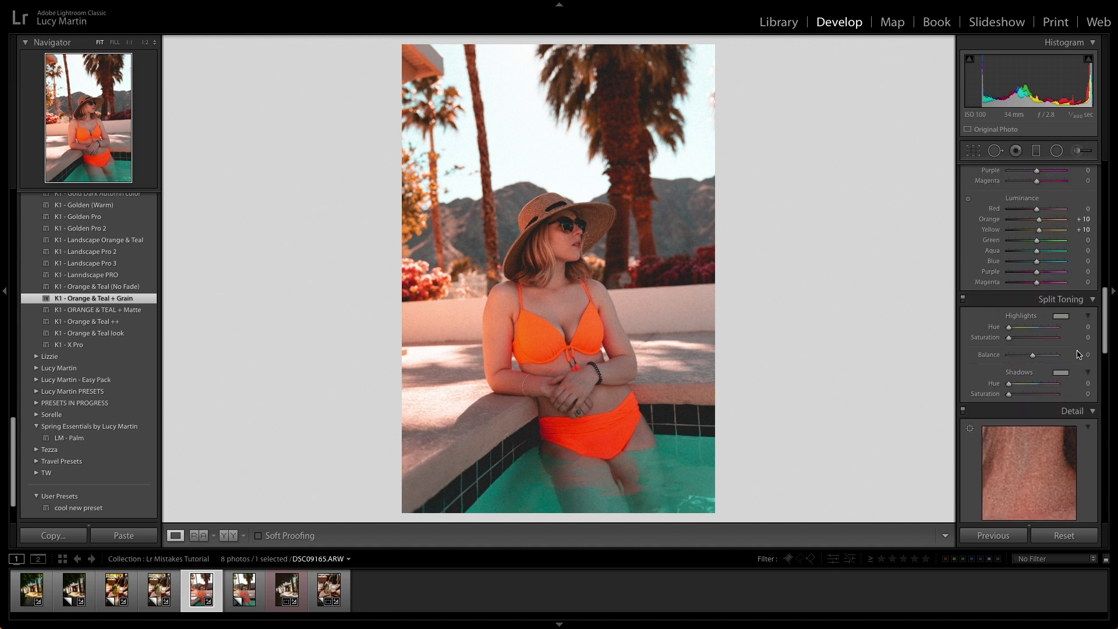
{"action": "scroll", "coordinate": [1082, 469], "scroll_direction": "down", "scroll_amount": 5}
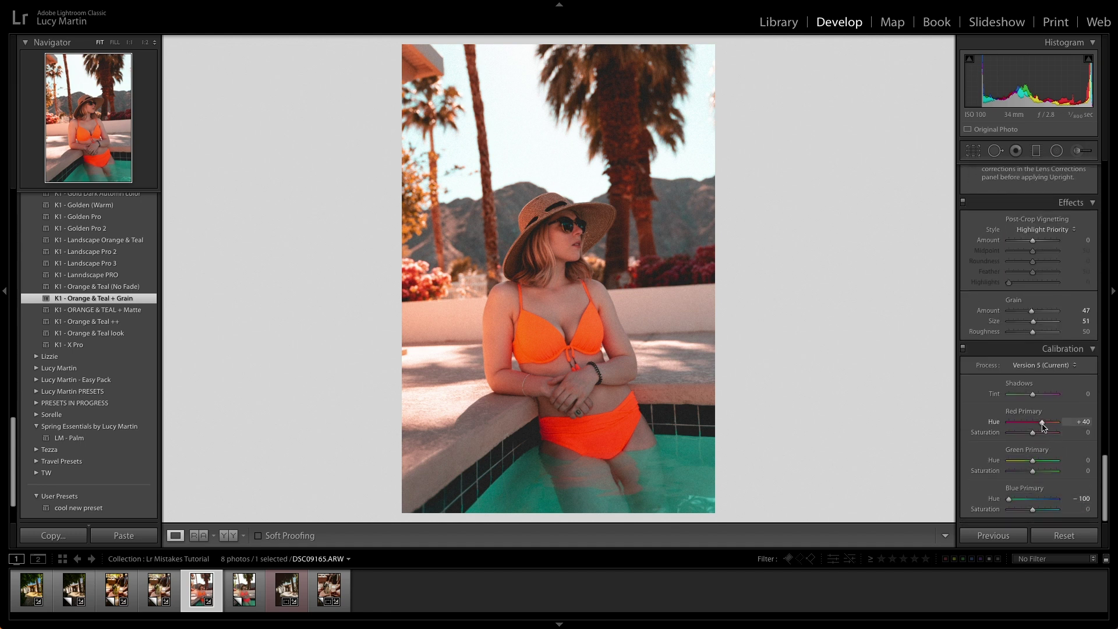
{"action": "left_click_drag", "start_coordinate": [1042, 424], "coordinate": [1025, 437]}
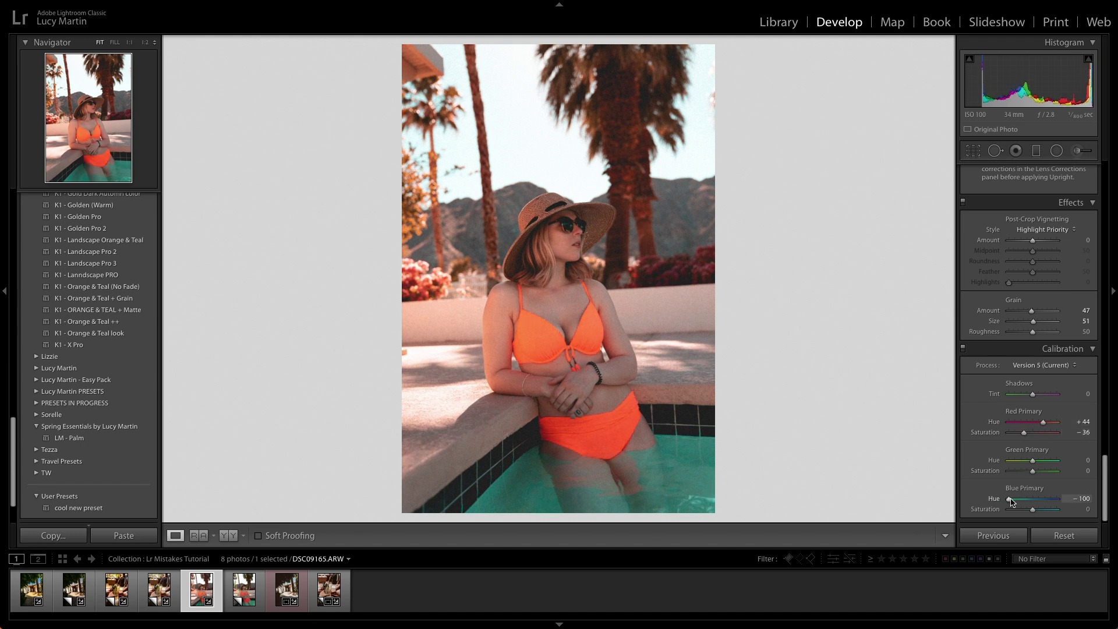
{"action": "left_click_drag", "start_coordinate": [1009, 498], "coordinate": [1015, 504]}
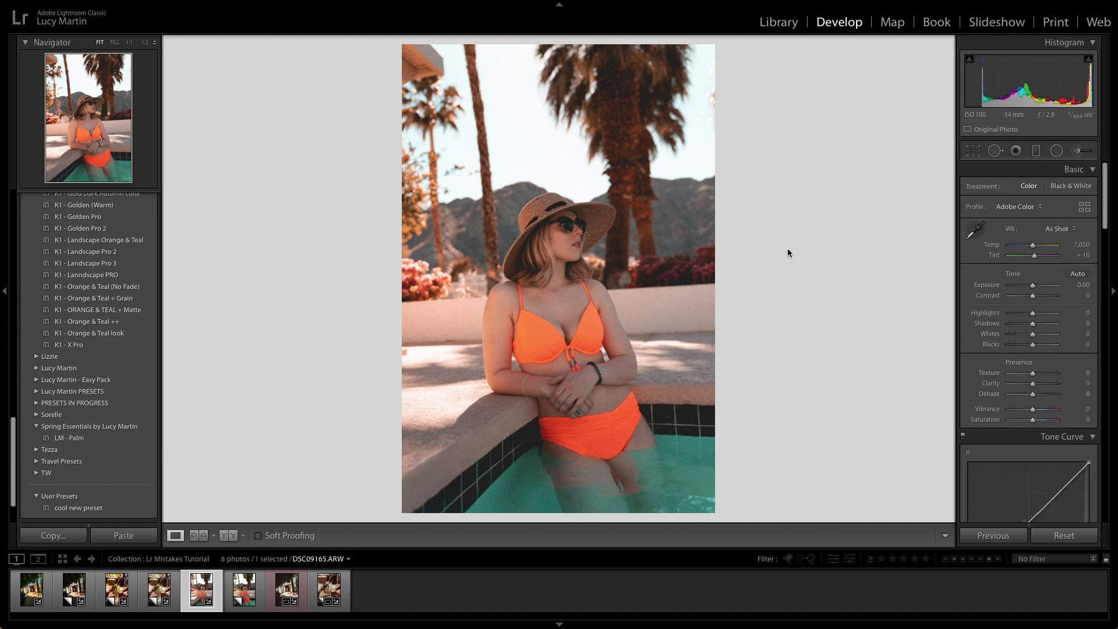
{"action": "left_click", "coordinate": [70, 440]}
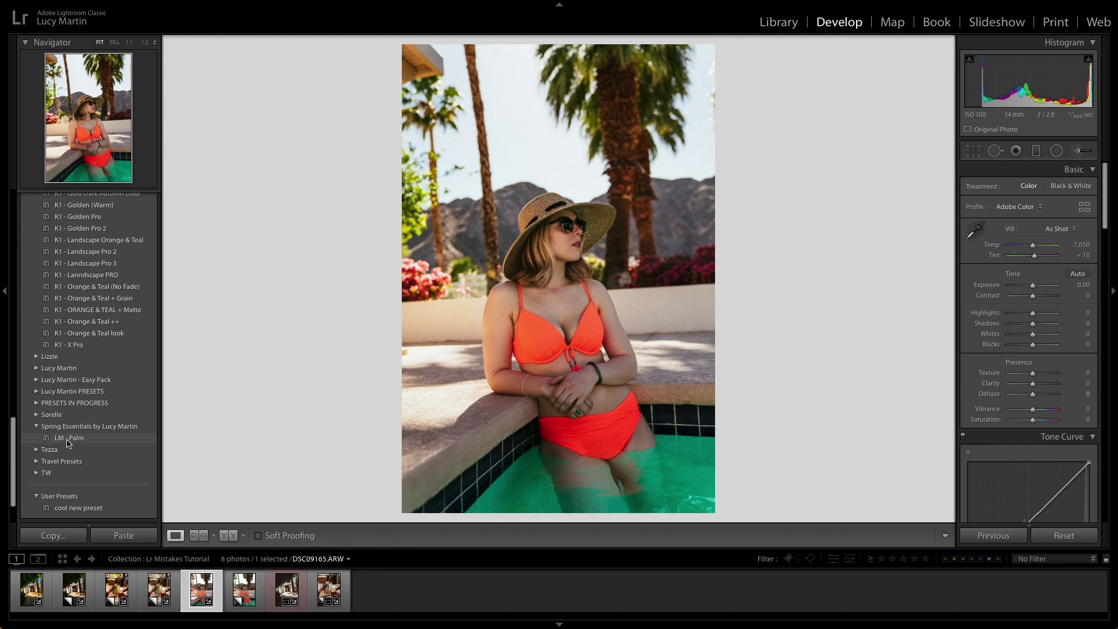
Step: Apply the LM - Palm preset, then set Contrast to -18, lift Blacks, and warm Temp to 8,067
{"action": "left_click", "coordinate": [69, 440]}
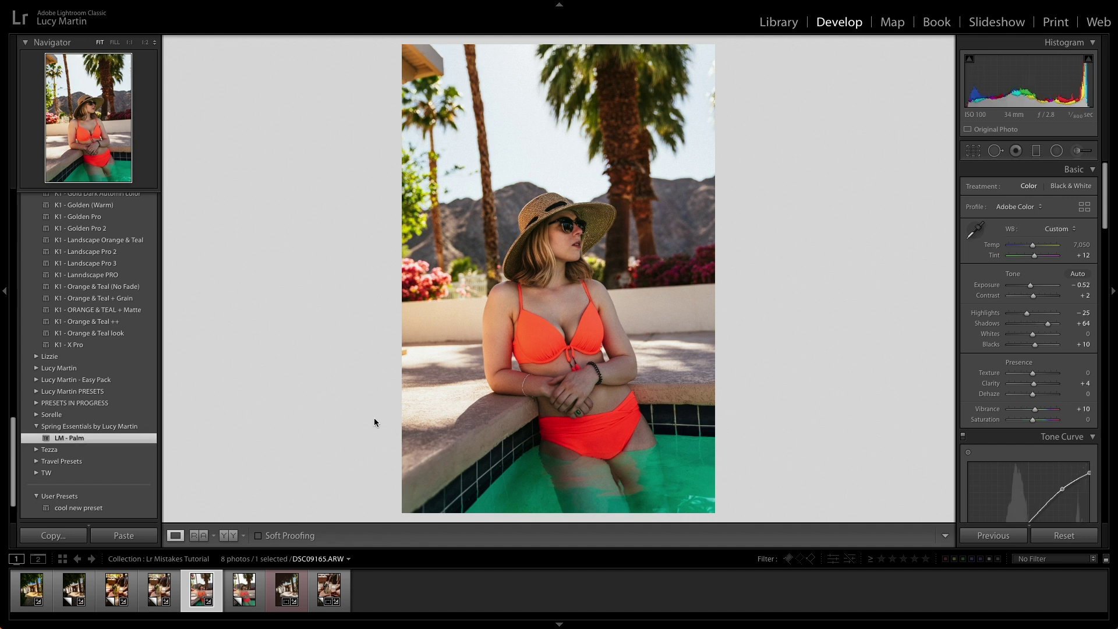
{"action": "left_click_drag", "start_coordinate": [1034, 297], "coordinate": [1028, 297]}
{"action": "left_click_drag", "start_coordinate": [1037, 248], "coordinate": [1037, 250]}
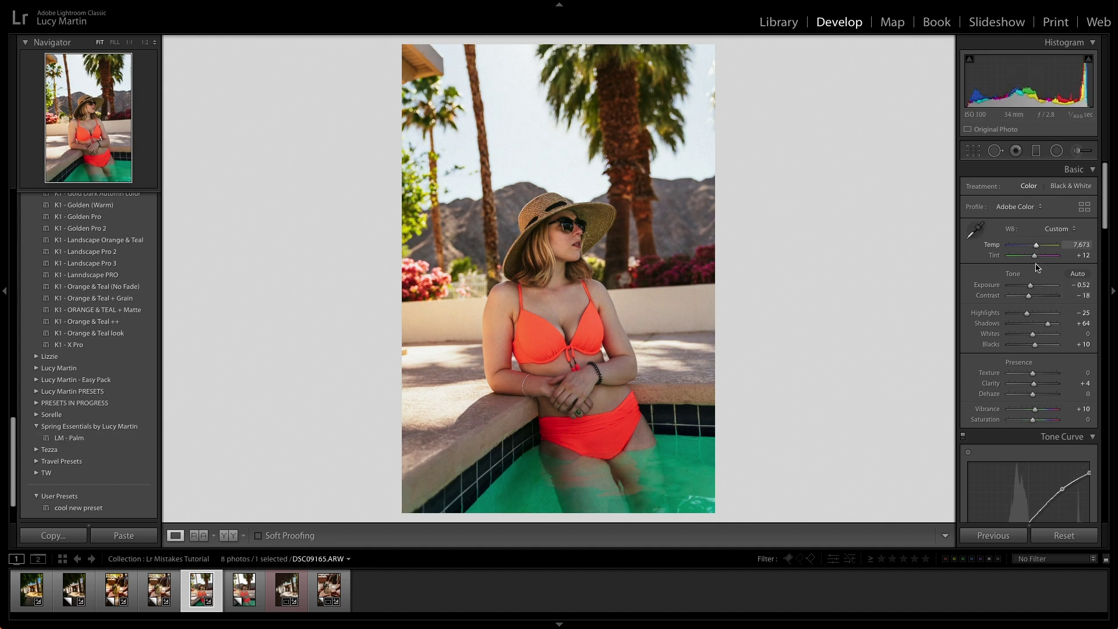
{"action": "left_click_drag", "start_coordinate": [1035, 345], "coordinate": [1036, 347]}
{"action": "left_click_drag", "start_coordinate": [1036, 247], "coordinate": [1038, 249]}
{"action": "left_click_drag", "start_coordinate": [1105, 183], "coordinate": [1097, 266]}
{"action": "left_click", "coordinate": [968, 210]}
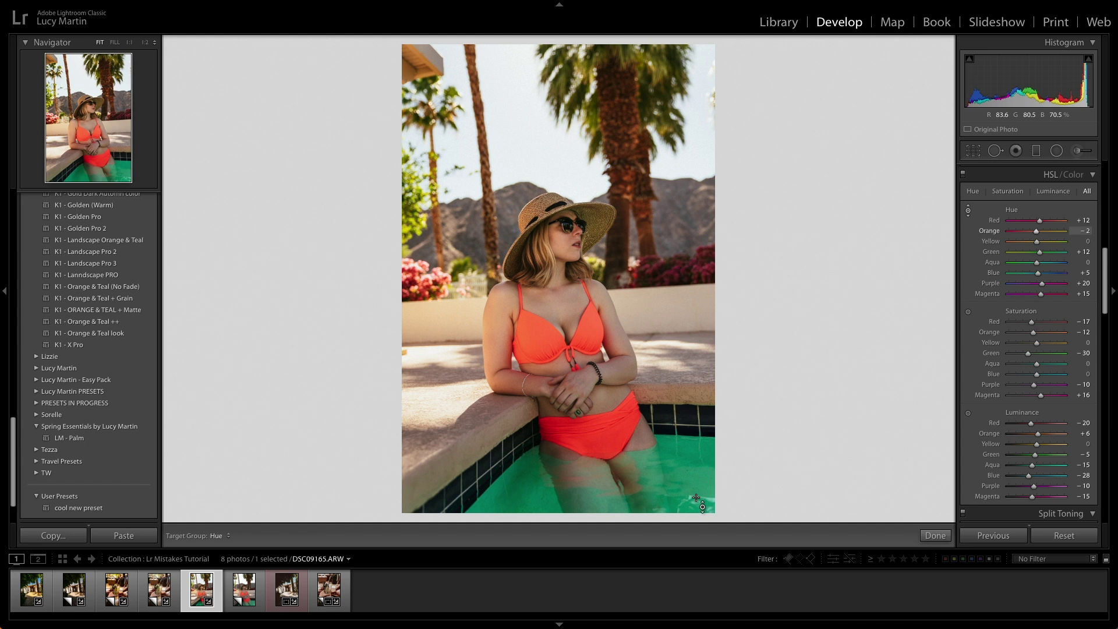
Step: Shift the Green and Aqua hues of the pool water toward turquoise with the Hue targeted tool
{"action": "left_click_drag", "start_coordinate": [675, 507], "coordinate": [675, 454]}
{"action": "key", "text": "ctrl+z"}
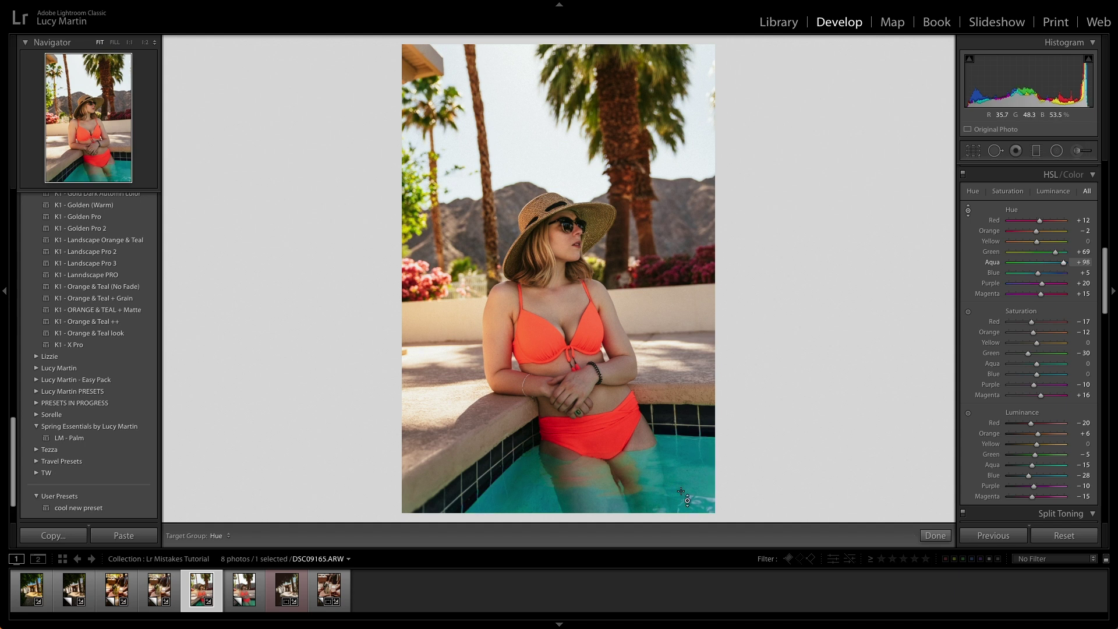
{"action": "left_click", "coordinate": [1092, 175]}
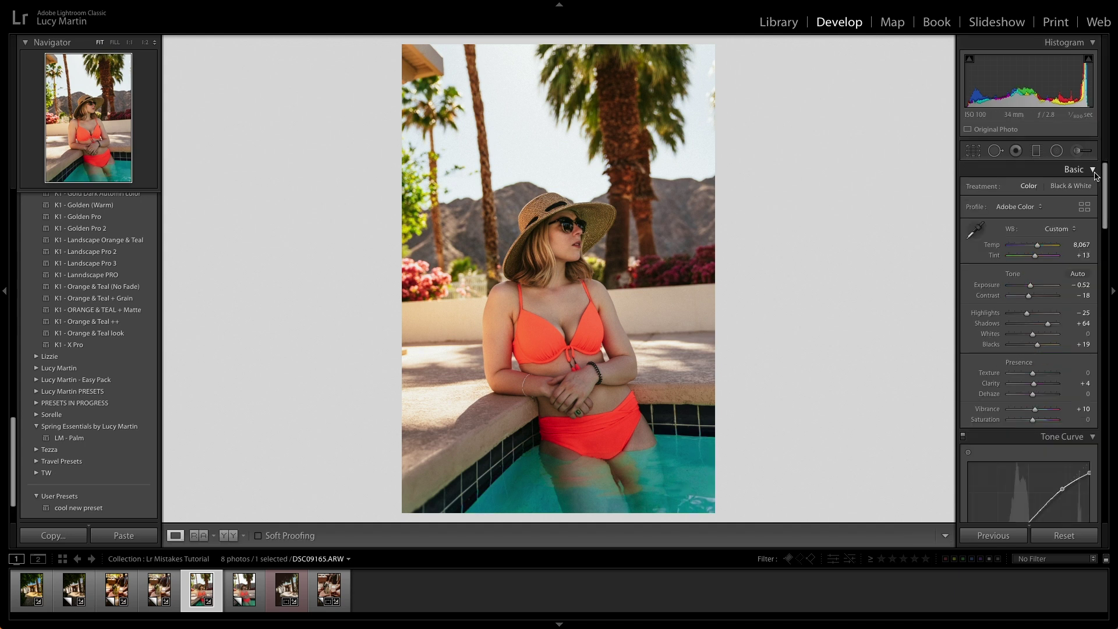
{"action": "scroll", "coordinate": [1105, 177], "scroll_direction": "down", "scroll_amount": 1}
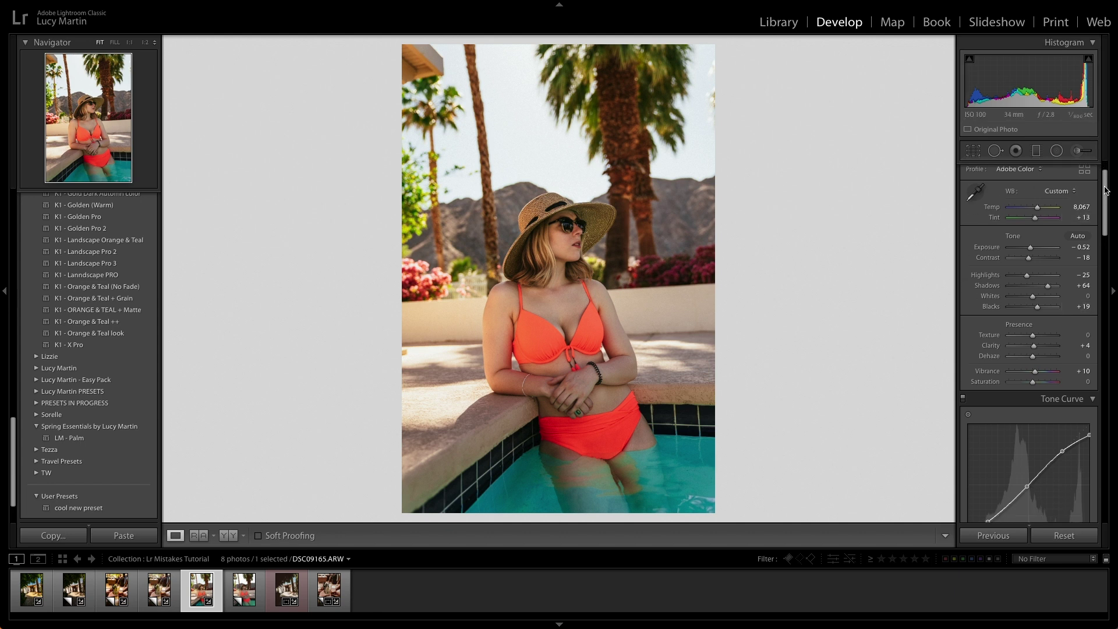
{"action": "left_click_drag", "start_coordinate": [1105, 192], "coordinate": [1105, 258]}
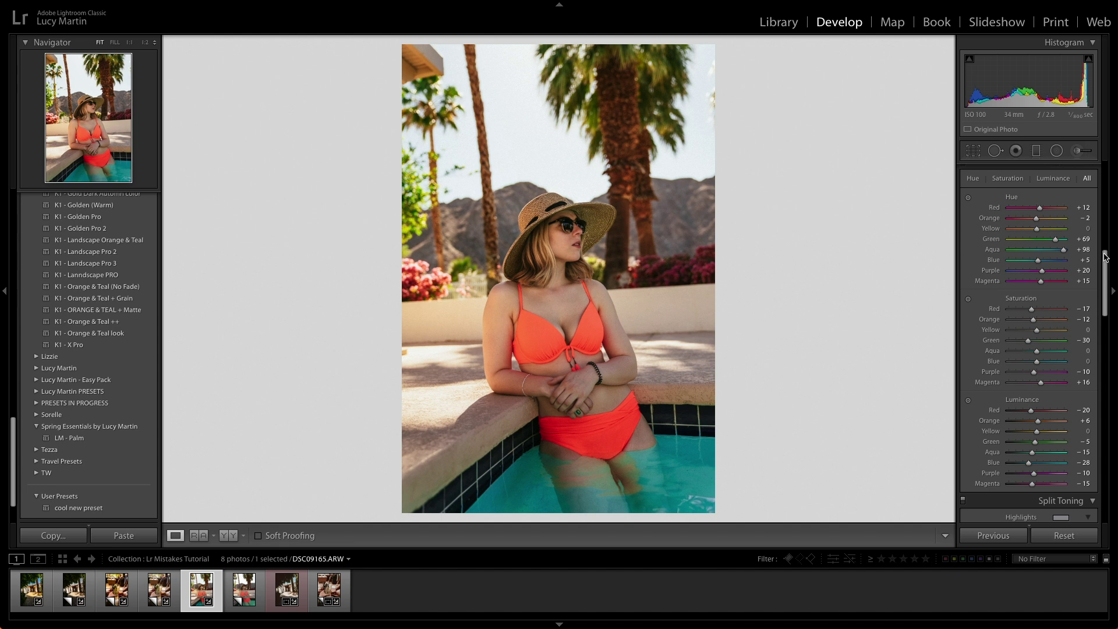